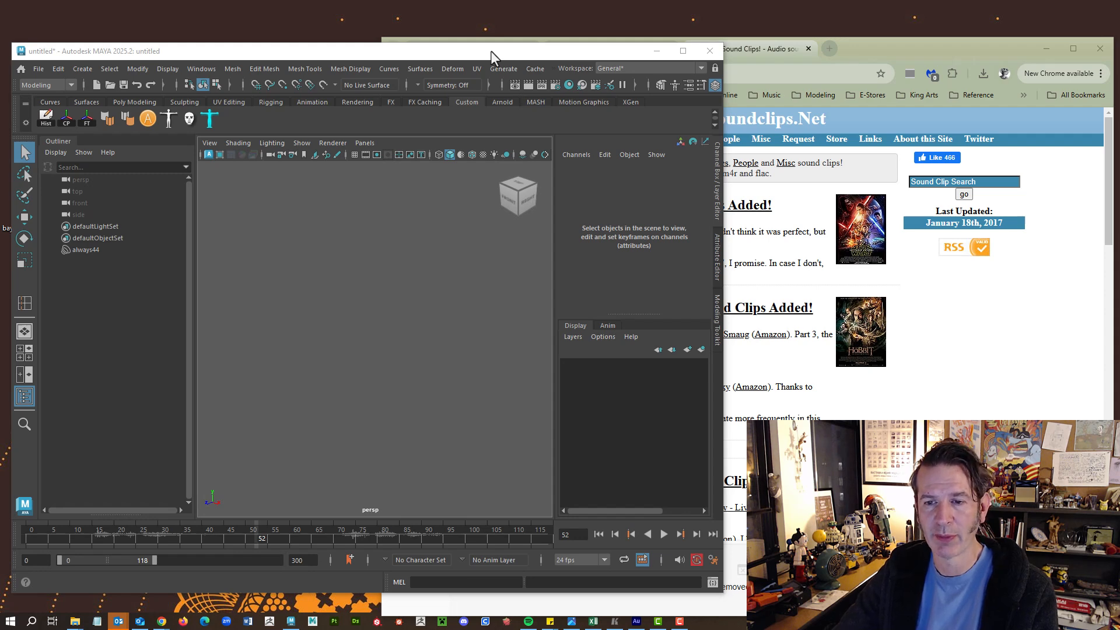
Download the first Force Awakens Han Solo clip from Moviesoundclips.net as a WAV (always.wav).
{"action": "left_click", "coordinate": [1026, 354]}
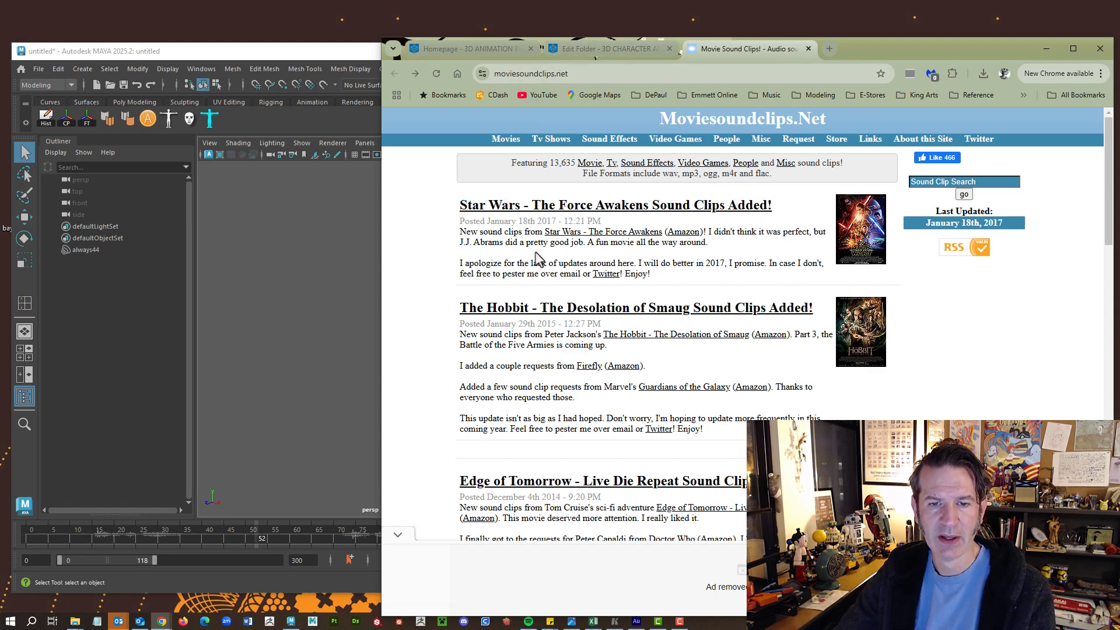
{"action": "left_click", "coordinate": [536, 209]}
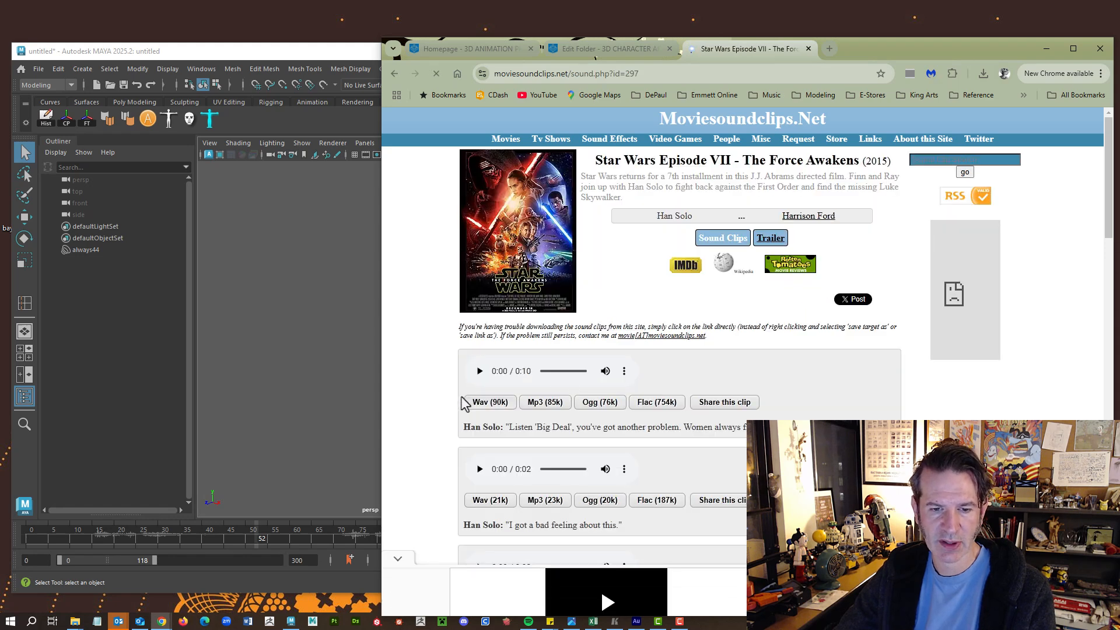
{"action": "scroll", "coordinate": [425, 377], "scroll_direction": "down", "scroll_amount": 1}
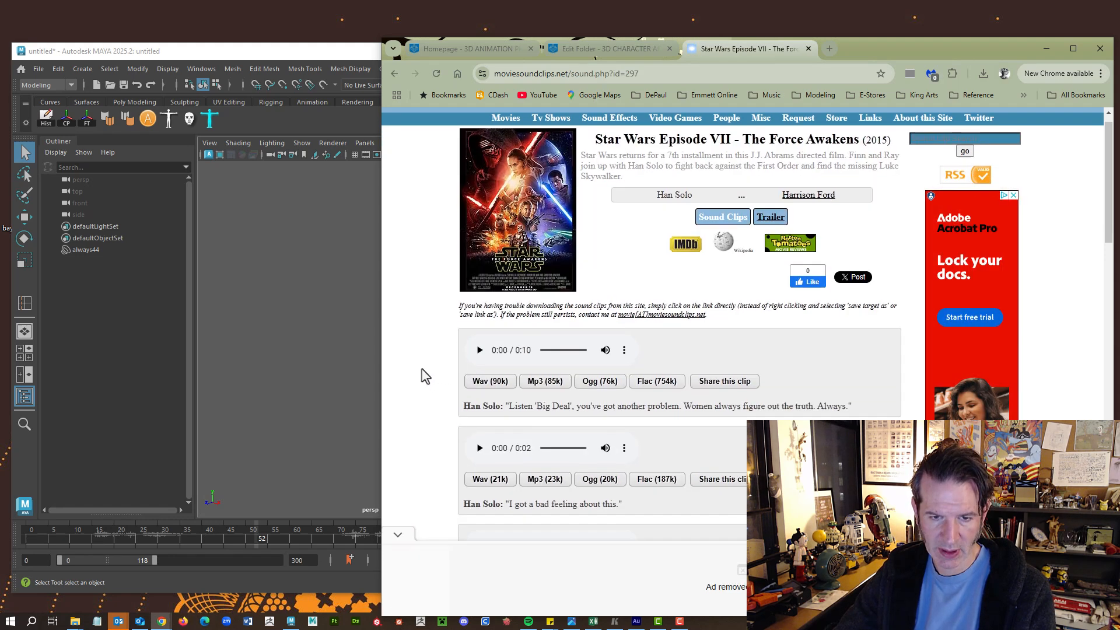
{"action": "scroll", "coordinate": [424, 376], "scroll_direction": "down", "scroll_amount": 1}
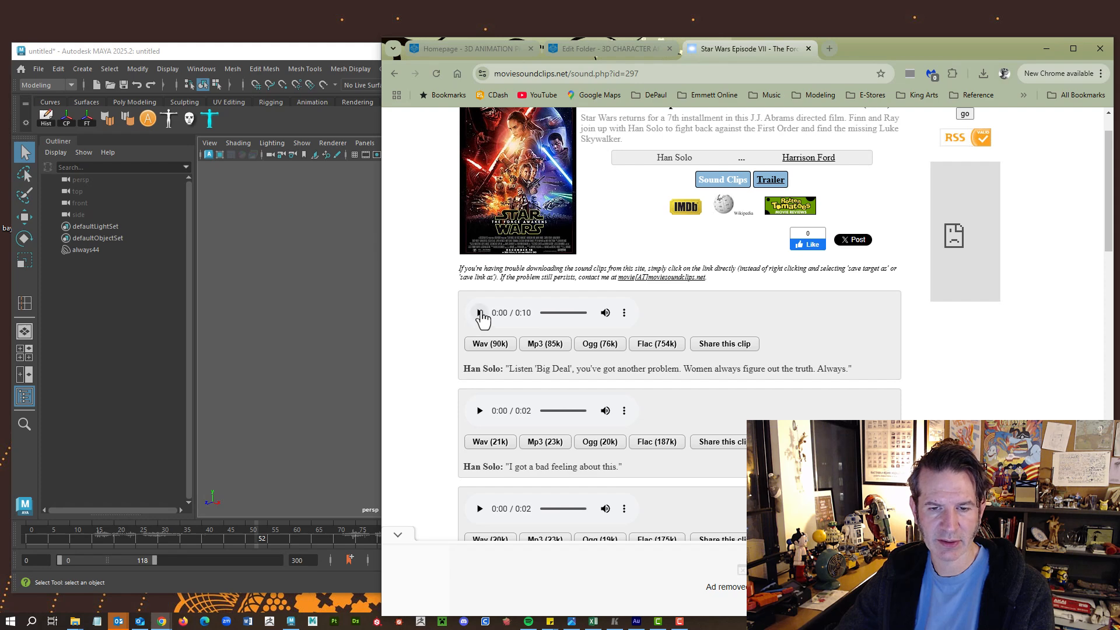
{"action": "left_click", "coordinate": [624, 313]}
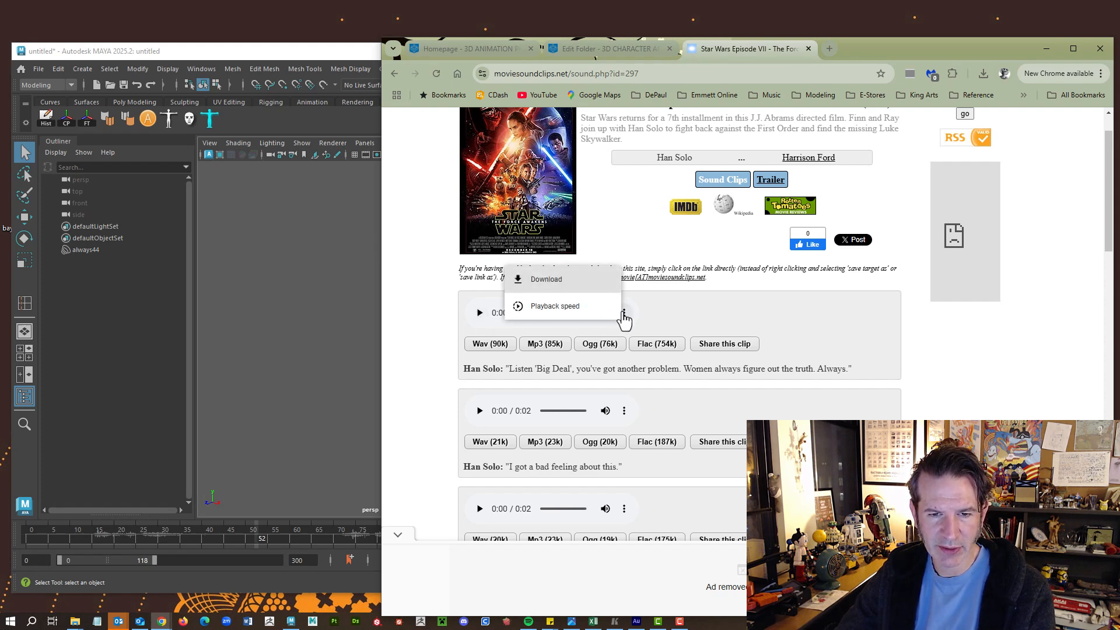
{"action": "left_click", "coordinate": [418, 336]}
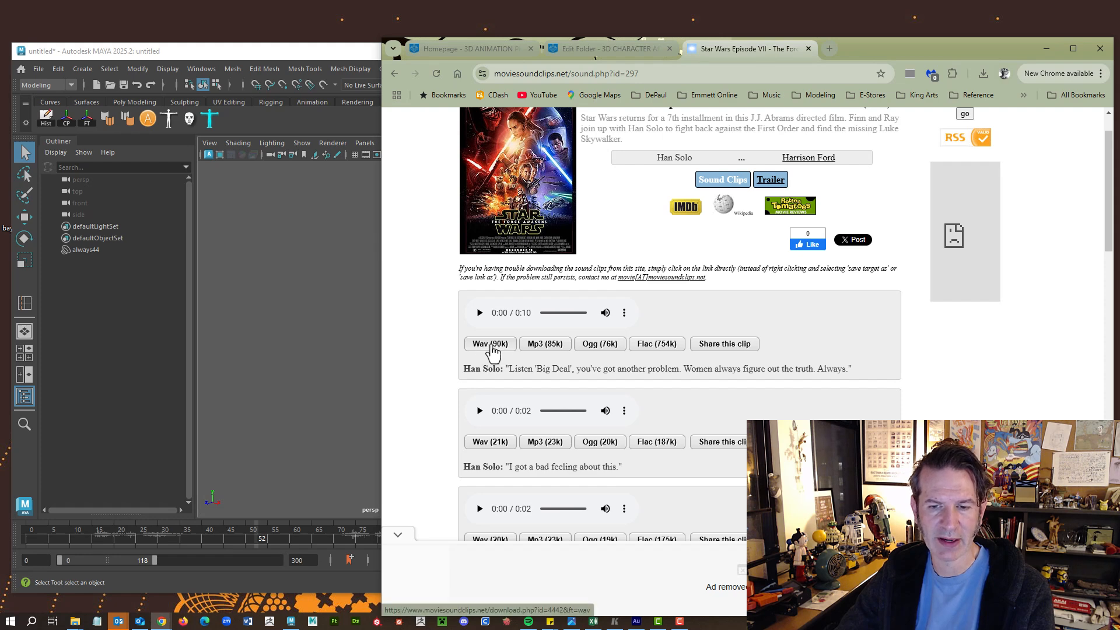
{"action": "left_click", "coordinate": [491, 344]}
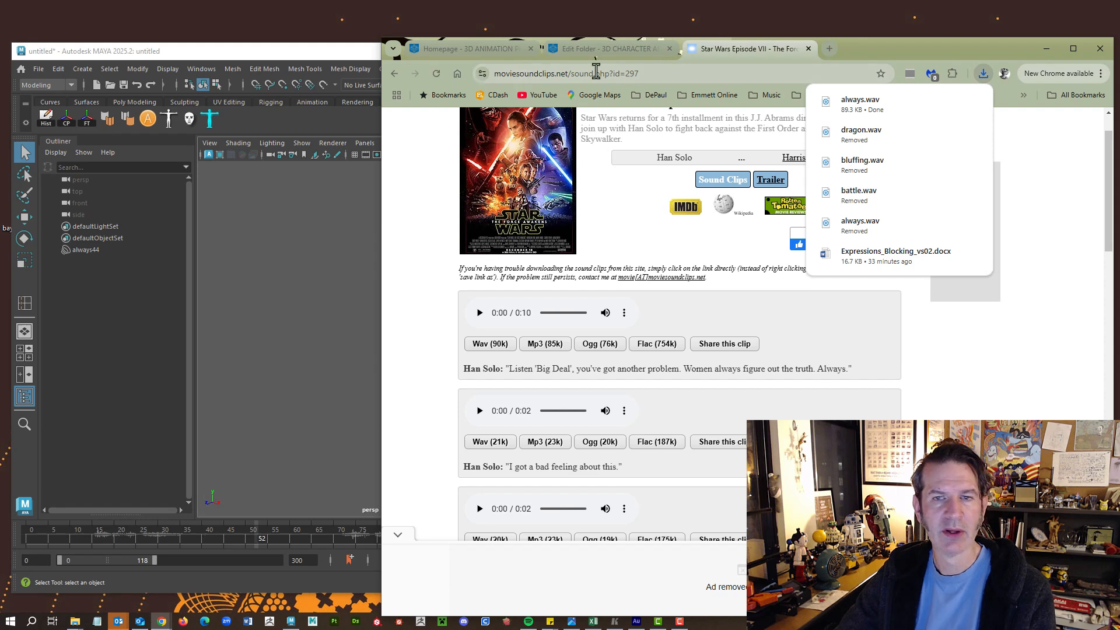
Move the Maya window aside to reveal always.wav in the sound clips folder.
{"action": "left_click", "coordinate": [243, 48]}
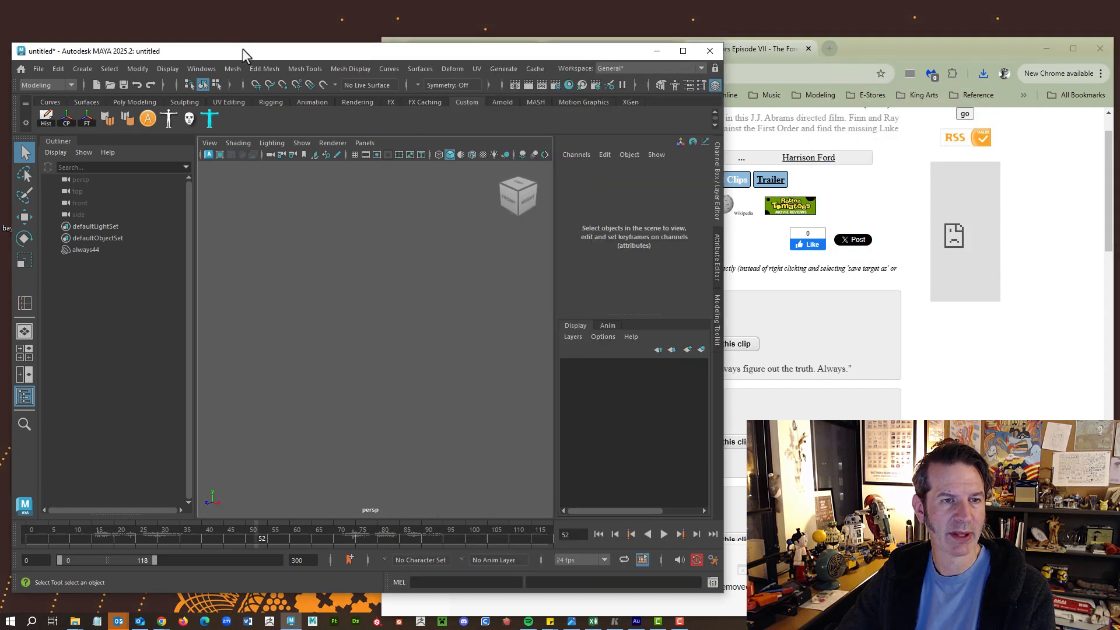
{"action": "left_click_drag", "start_coordinate": [243, 48], "coordinate": [567, 38]}
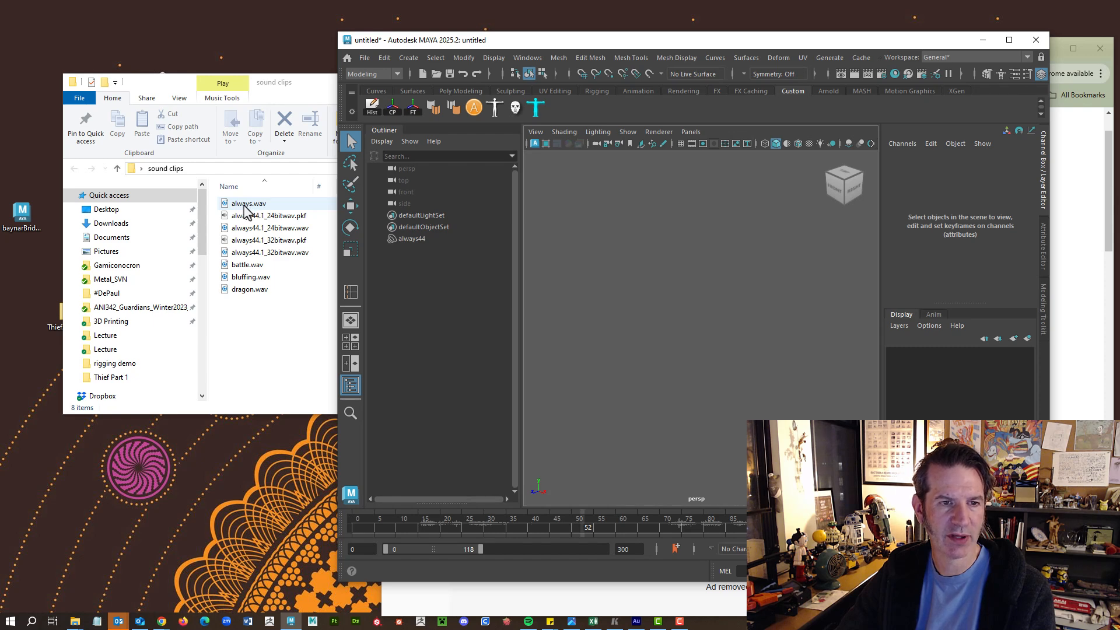
{"action": "left_click", "coordinate": [245, 204]}
{"action": "left_click", "coordinate": [499, 519]}
{"action": "right_click", "coordinate": [500, 519]}
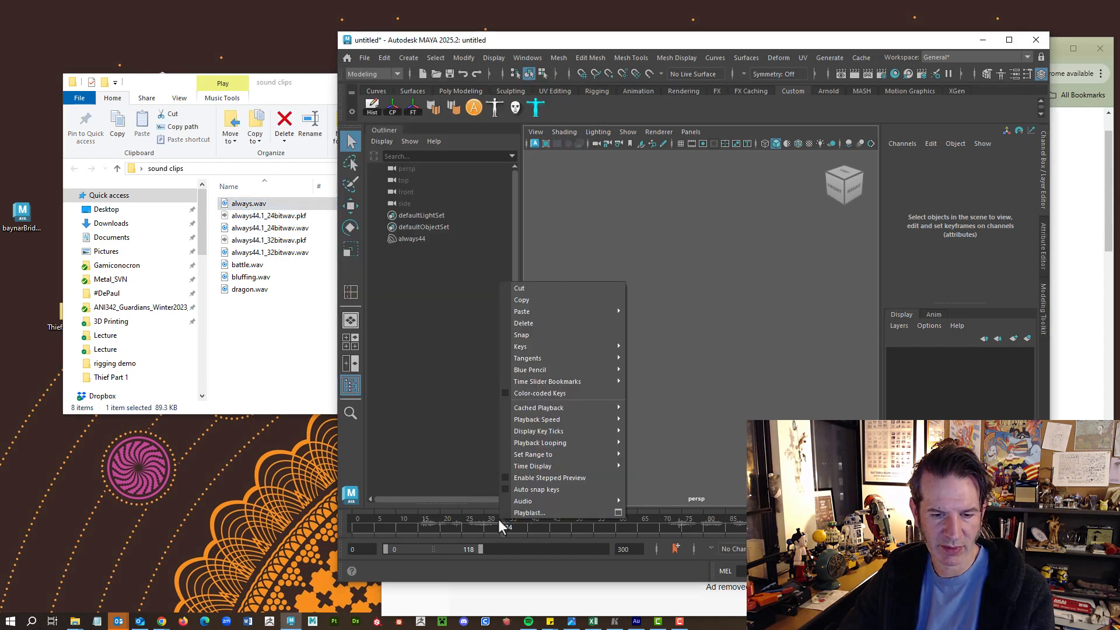
Start a new Maya scene without saving and drag always.wav into it.
{"action": "left_click", "coordinate": [364, 58]}
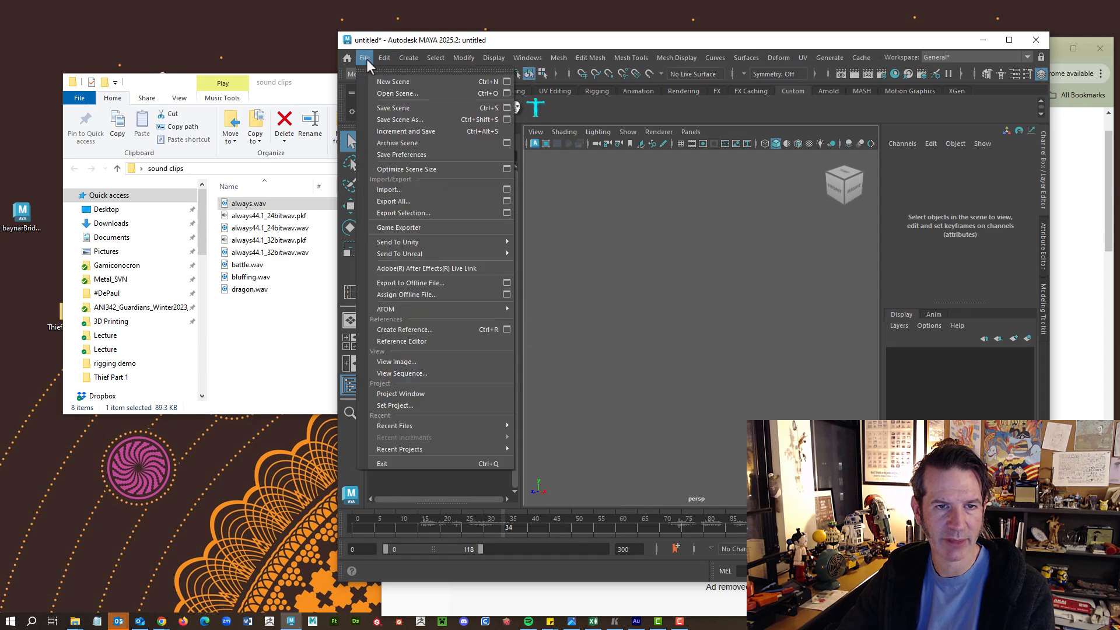
{"action": "left_click", "coordinate": [379, 82]}
{"action": "left_click", "coordinate": [676, 320]}
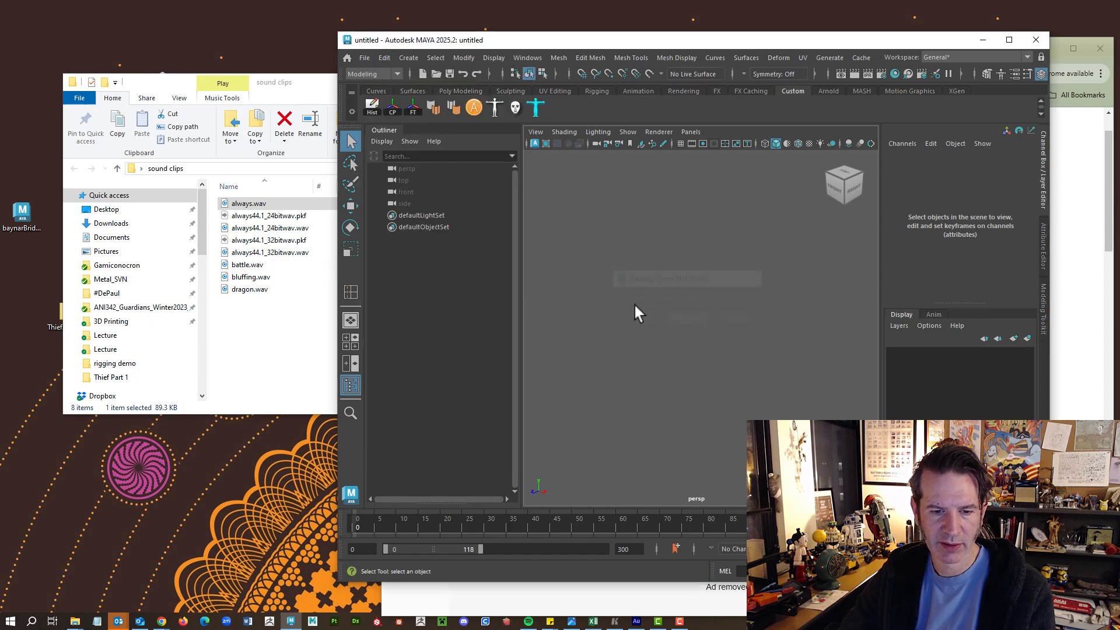
{"action": "left_click_drag", "start_coordinate": [248, 204], "coordinate": [429, 517]}
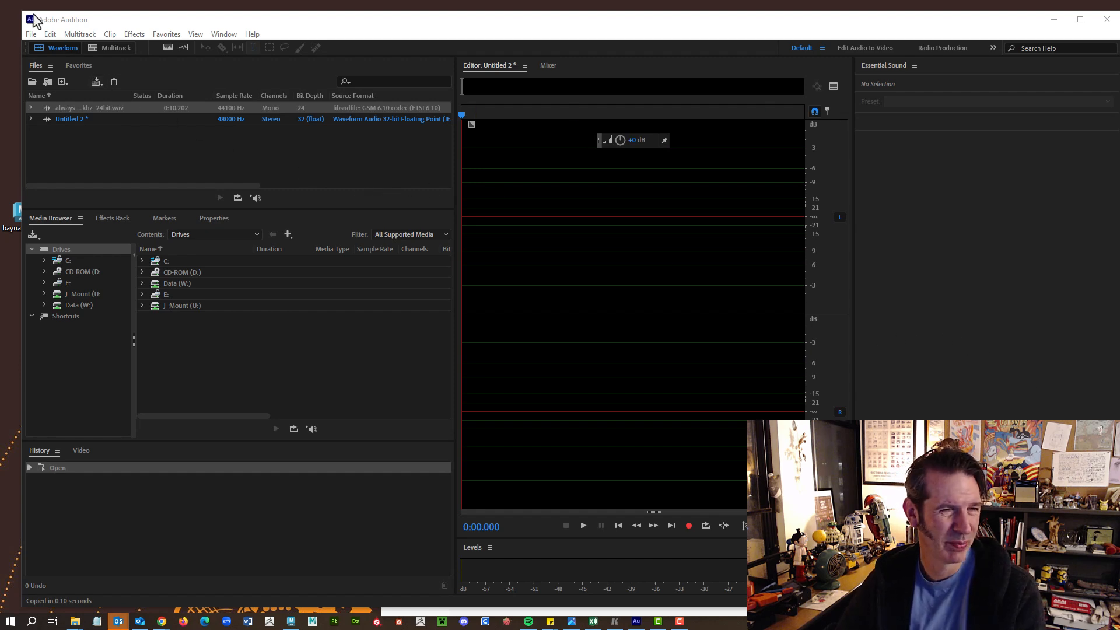
Open always.wav in Adobe Audition.
{"action": "left_click", "coordinate": [31, 35]}
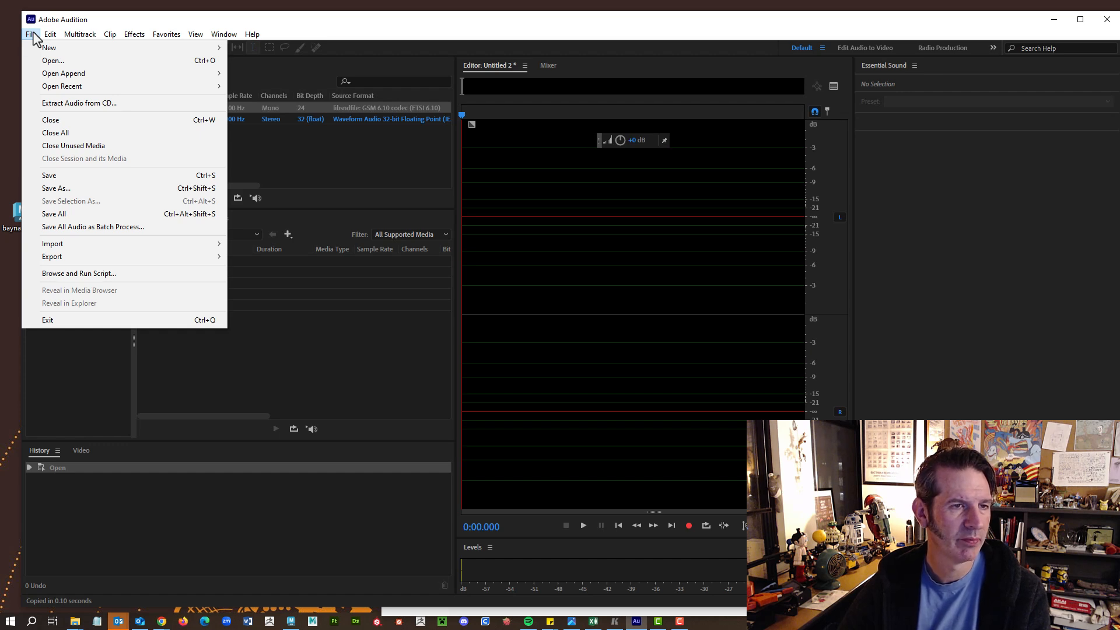
{"action": "left_click", "coordinate": [65, 61]}
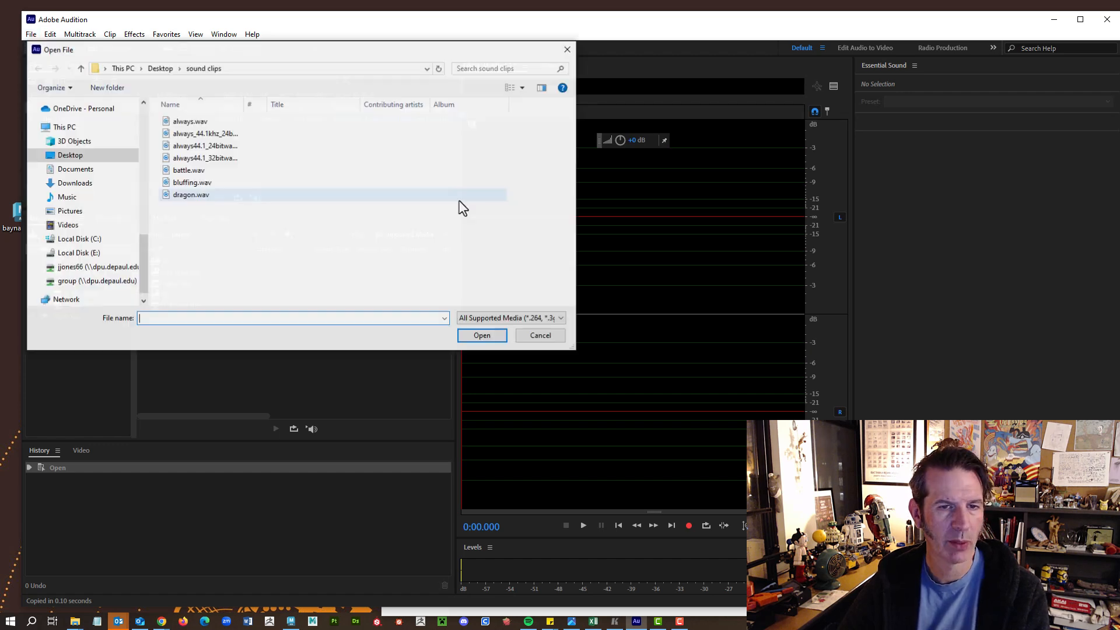
{"action": "left_click", "coordinate": [213, 121]}
{"action": "left_click", "coordinate": [477, 336]}
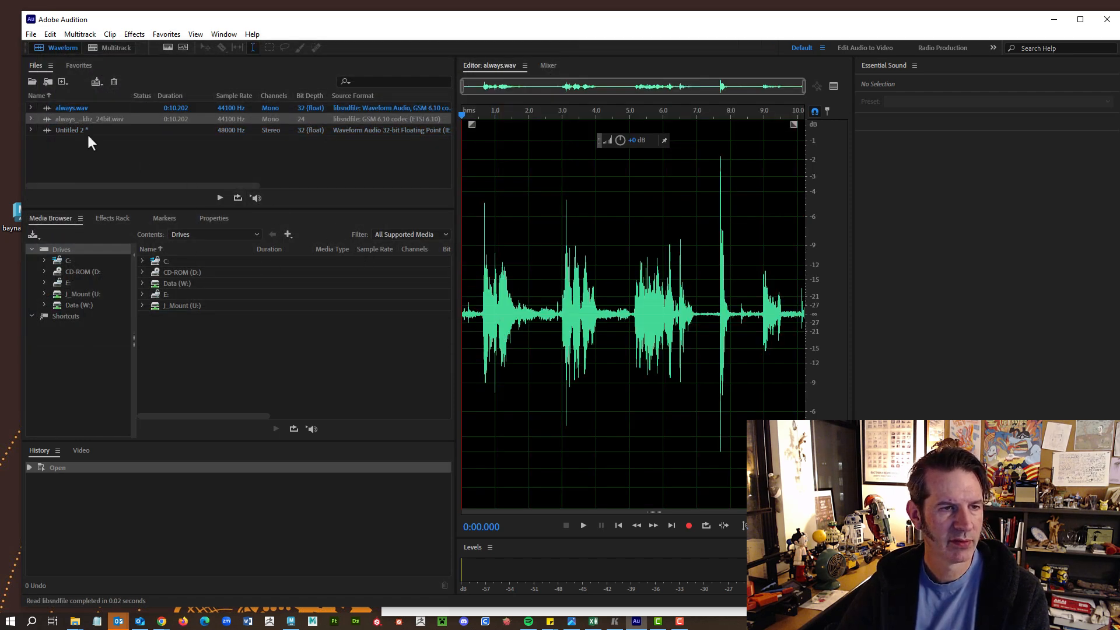
Close Untitled 2 without saving and the 24-bit copy, leaving always.wav selected.
{"action": "left_click", "coordinate": [80, 129]}
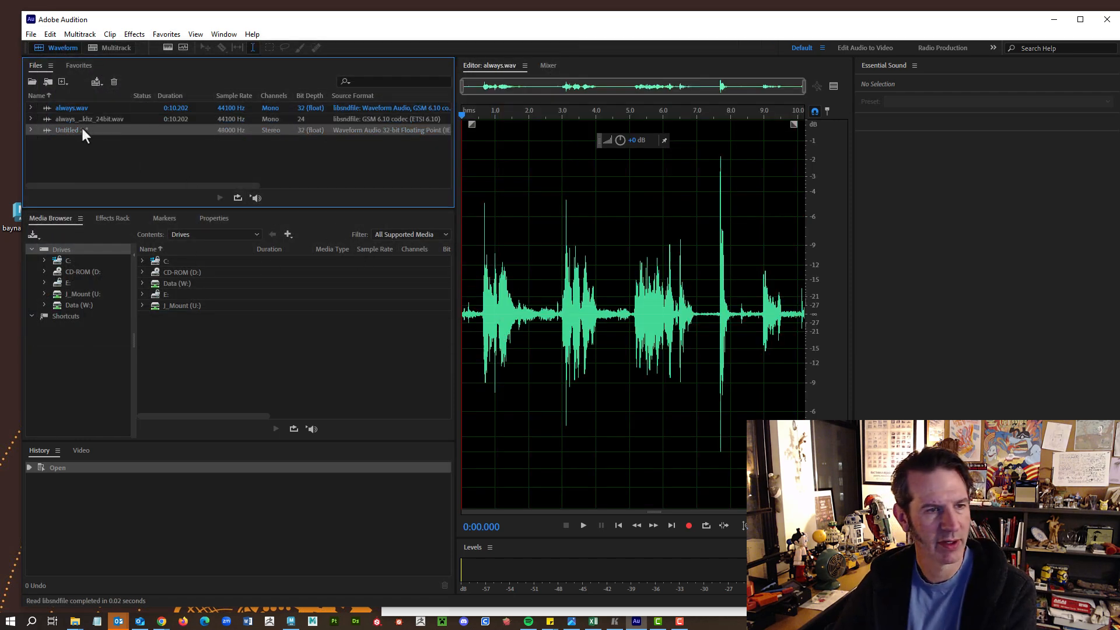
{"action": "key", "text": "Delete"}
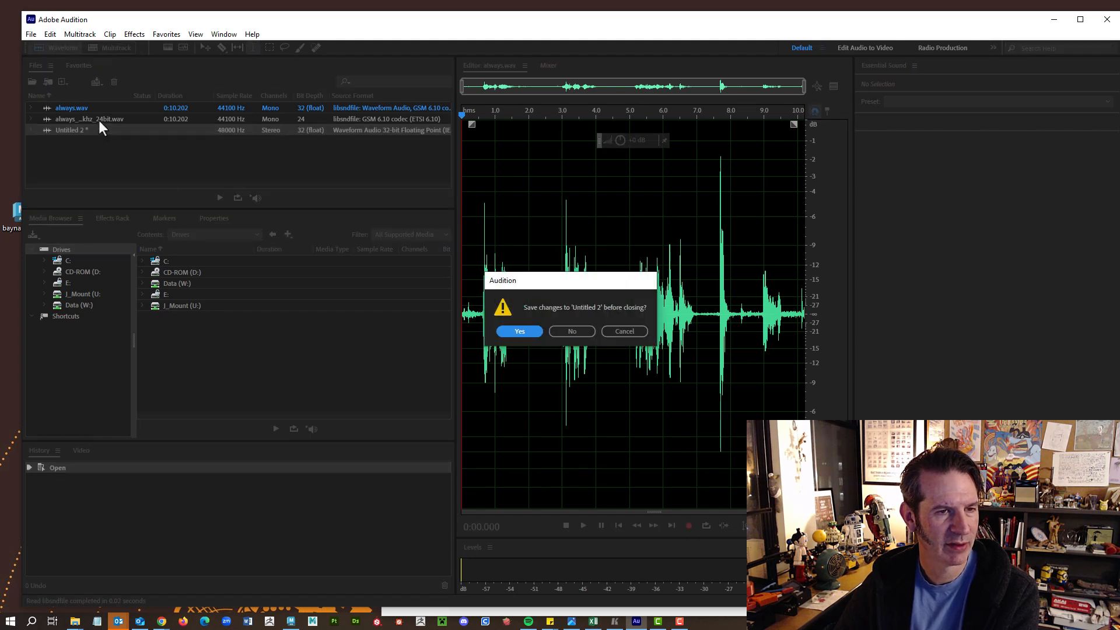
{"action": "left_click", "coordinate": [569, 331]}
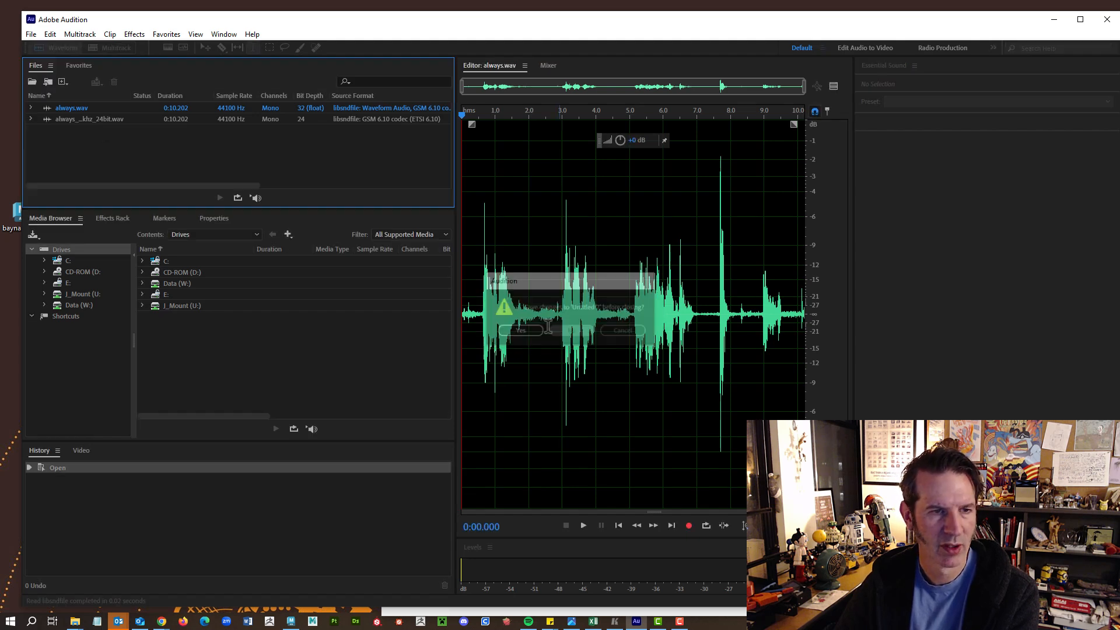
{"action": "left_click", "coordinate": [114, 121]}
{"action": "key", "text": "Delete"}
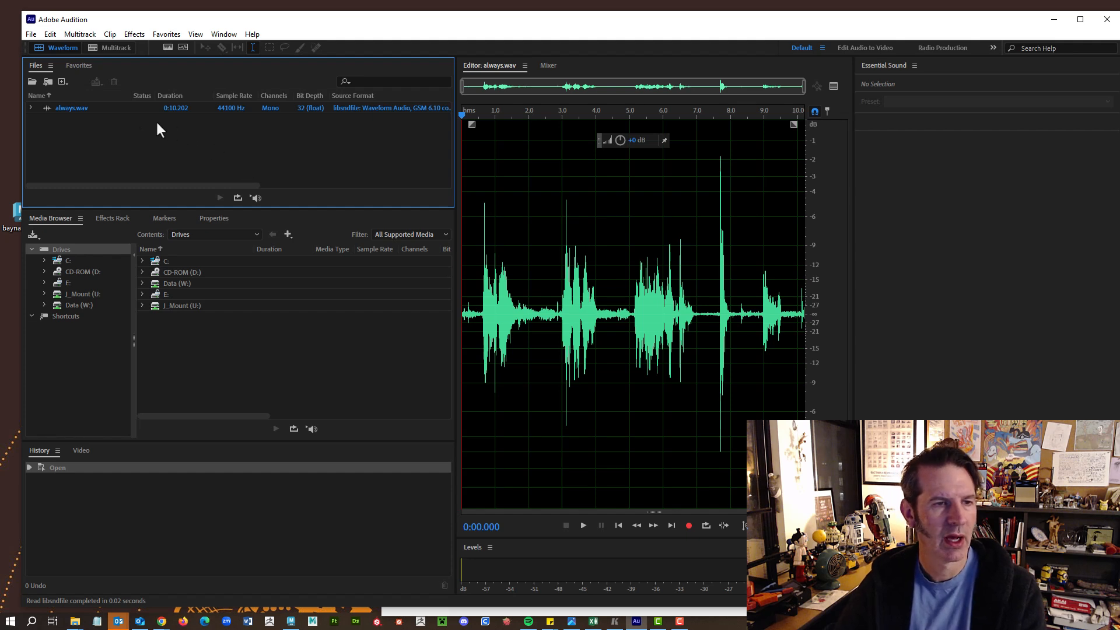
{"action": "left_click", "coordinate": [104, 107]}
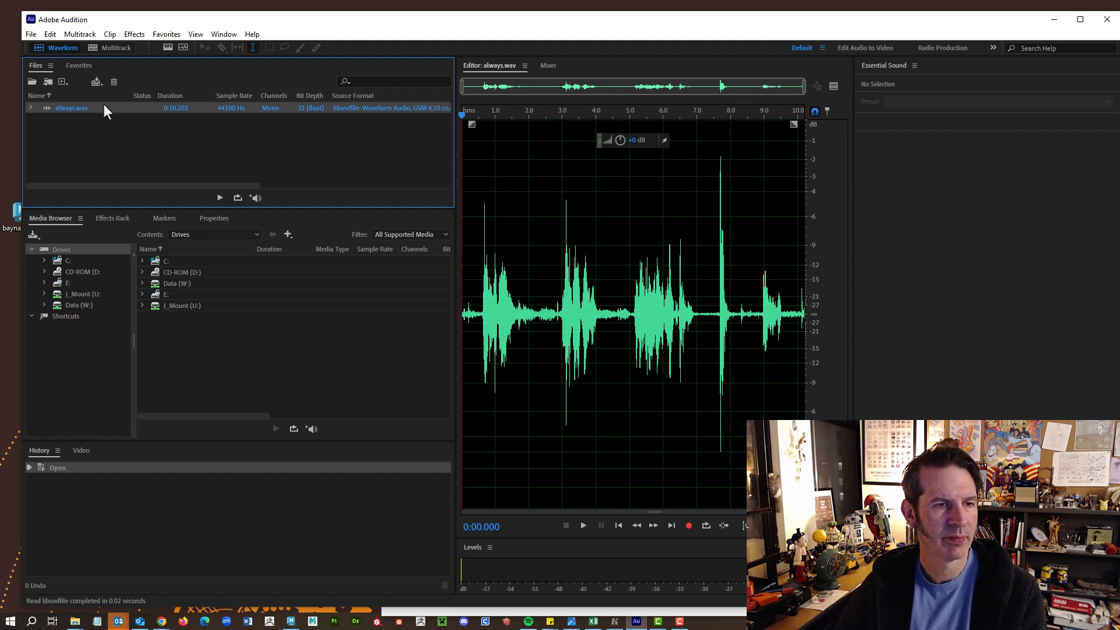
Set up exporting always.wav as always_01.wav in Wave PCM format.
{"action": "left_click", "coordinate": [30, 34]}
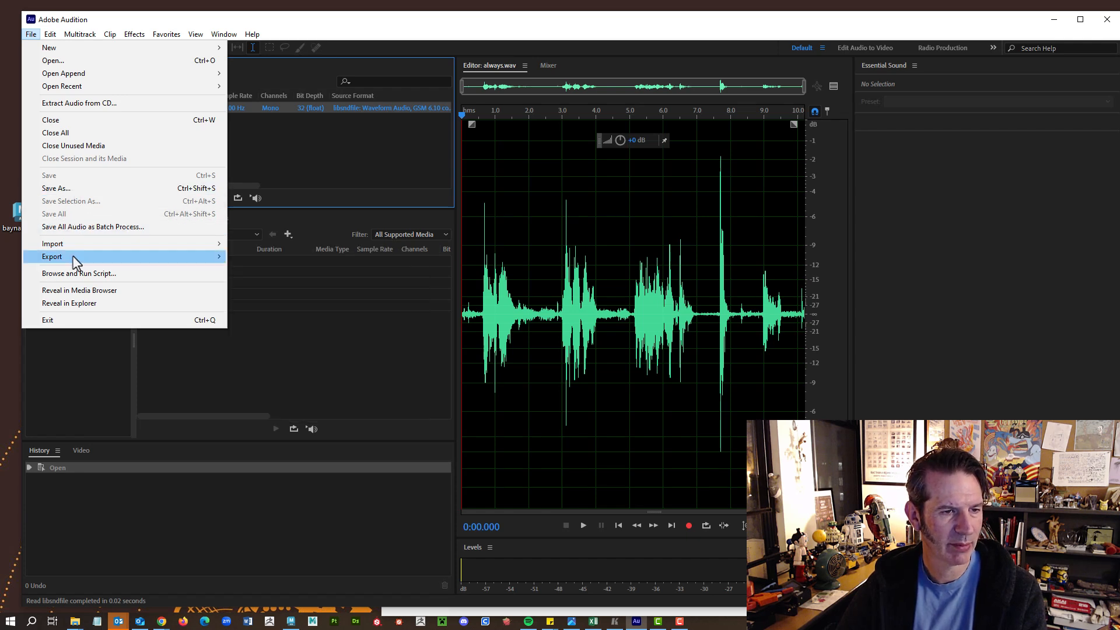
{"action": "mouse_move", "coordinate": [73, 256]}
{"action": "left_click", "coordinate": [245, 257]}
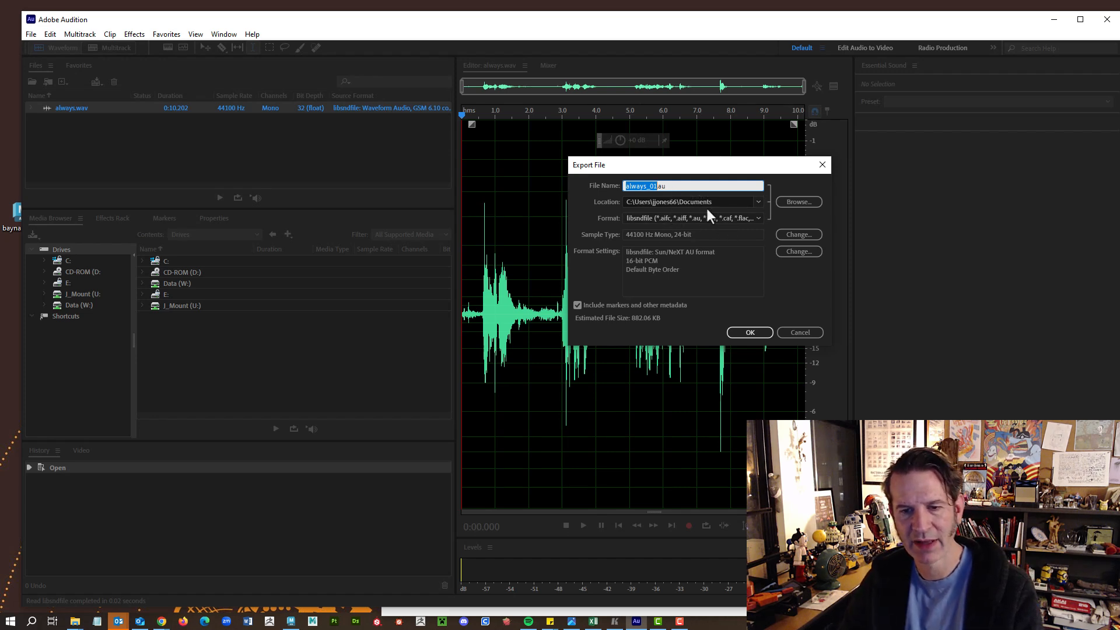
{"action": "left_click", "coordinate": [758, 219]}
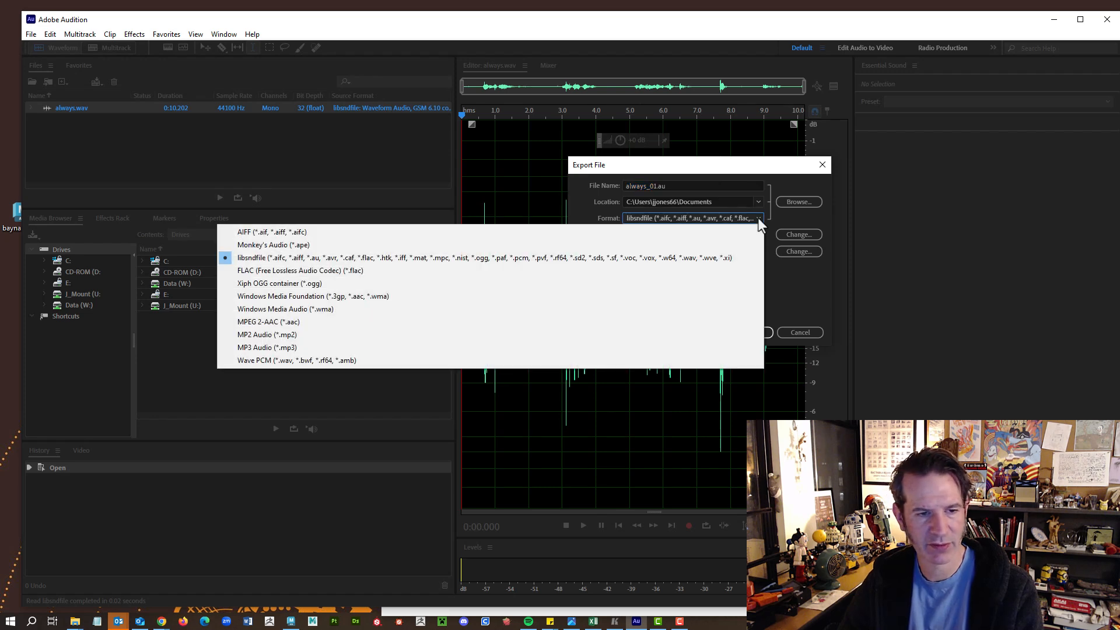
{"action": "left_click", "coordinate": [277, 364]}
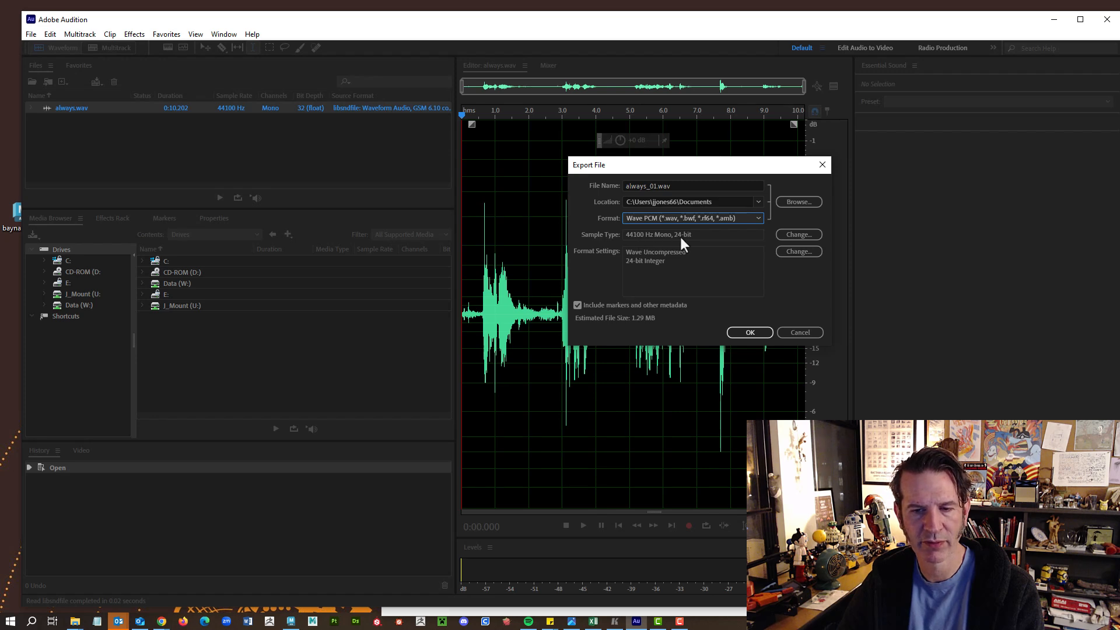
In Convert Sample Type, keep sample rate 44100, Mono channels and 24-bit depth.
{"action": "left_click", "coordinate": [800, 234]}
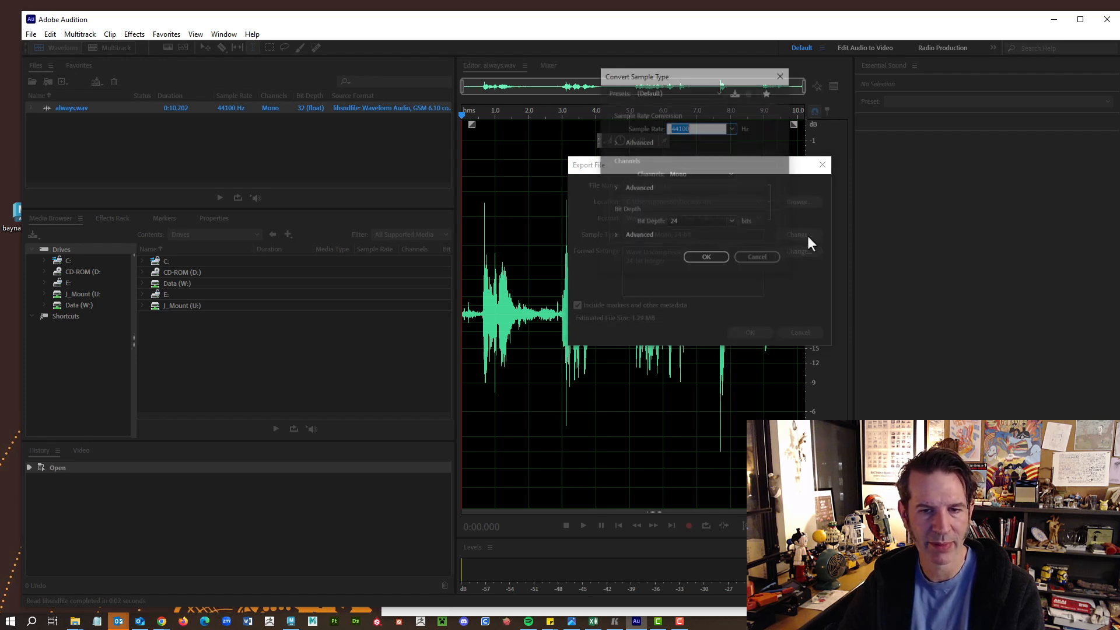
{"action": "left_click", "coordinate": [732, 128]}
{"action": "left_click", "coordinate": [701, 217]}
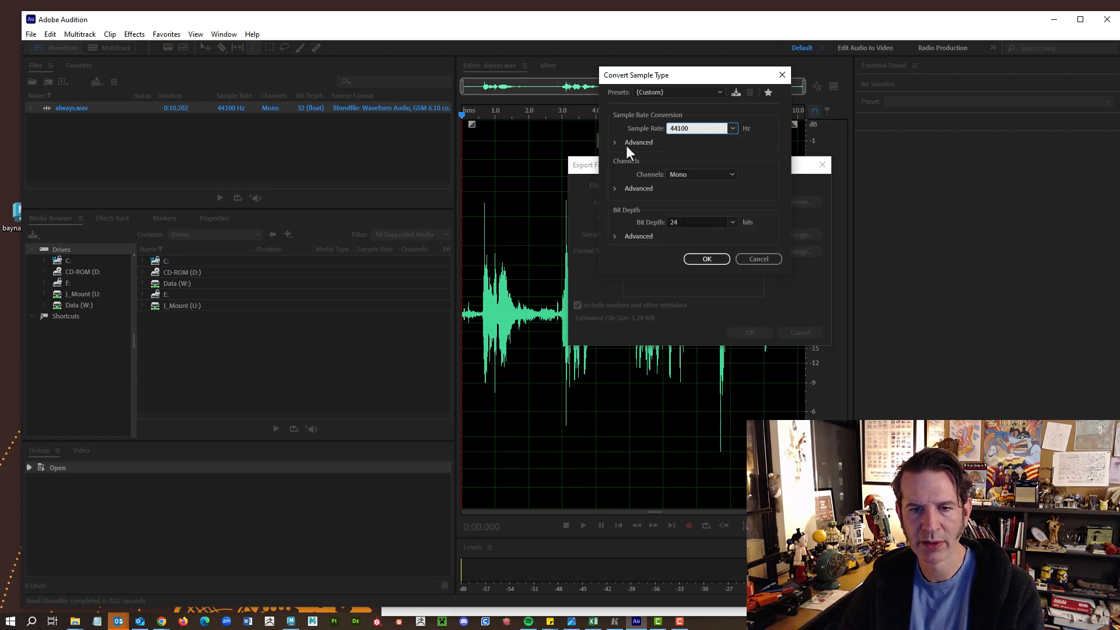
{"action": "left_click", "coordinate": [726, 174]}
{"action": "left_click", "coordinate": [721, 183]}
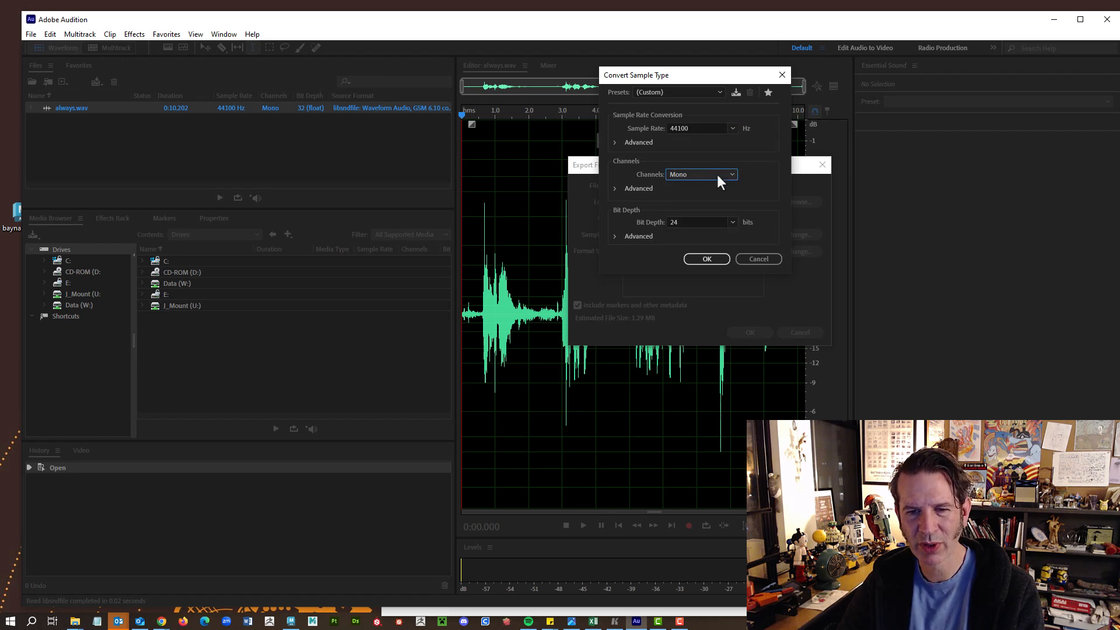
{"action": "left_click", "coordinate": [732, 222]}
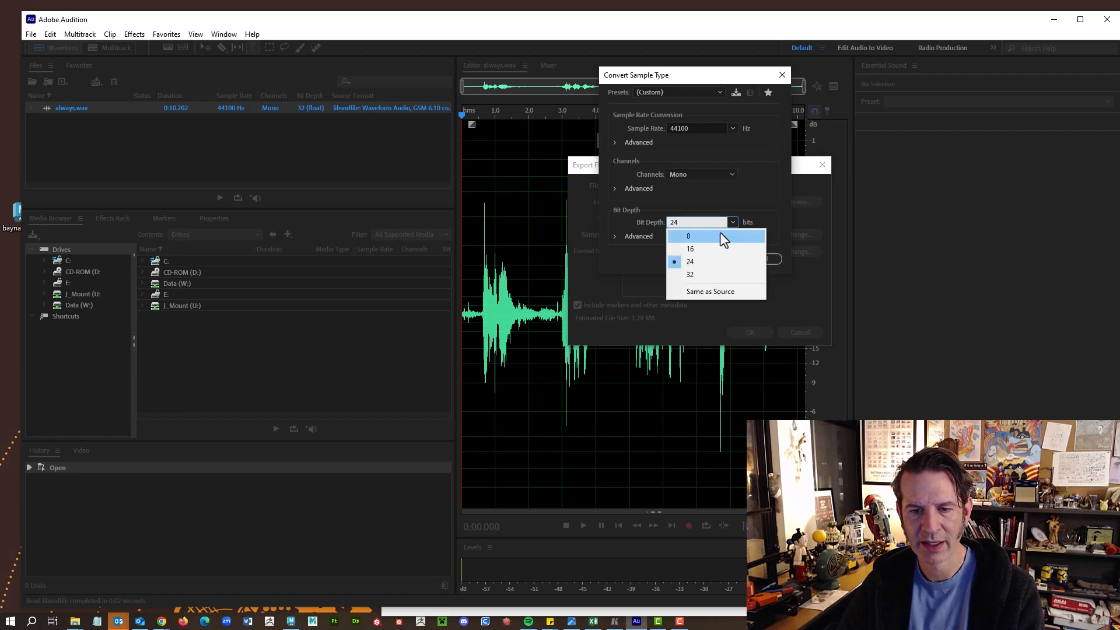
{"action": "left_click", "coordinate": [693, 262]}
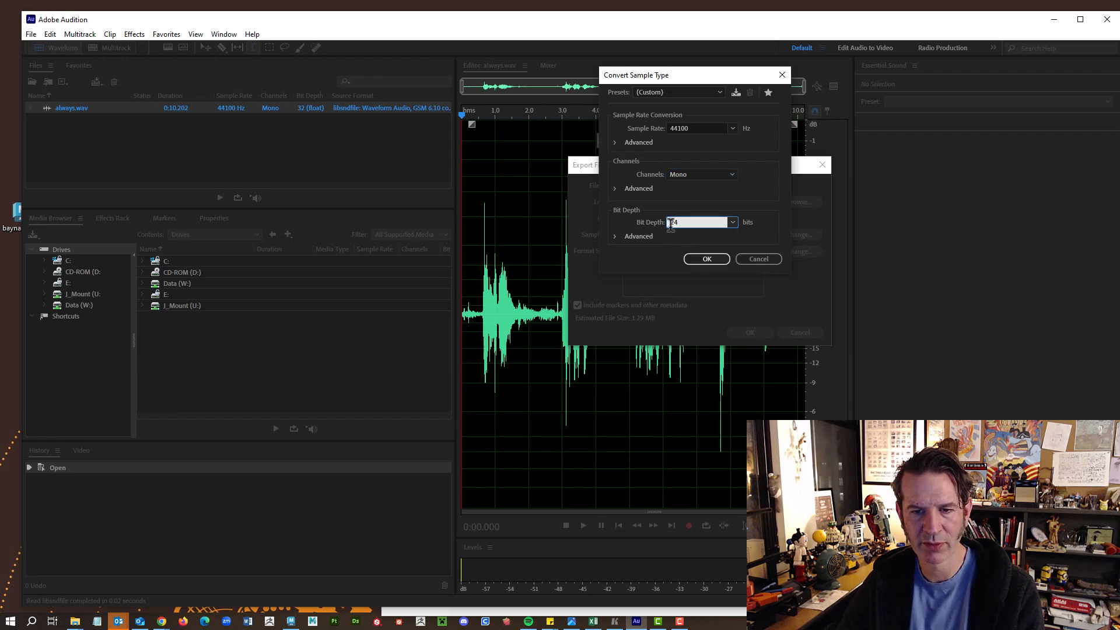
Rename the export to always_44.1khz_24bit_vs02.wav and exclude markers and other metadata.
{"action": "left_click", "coordinate": [700, 259]}
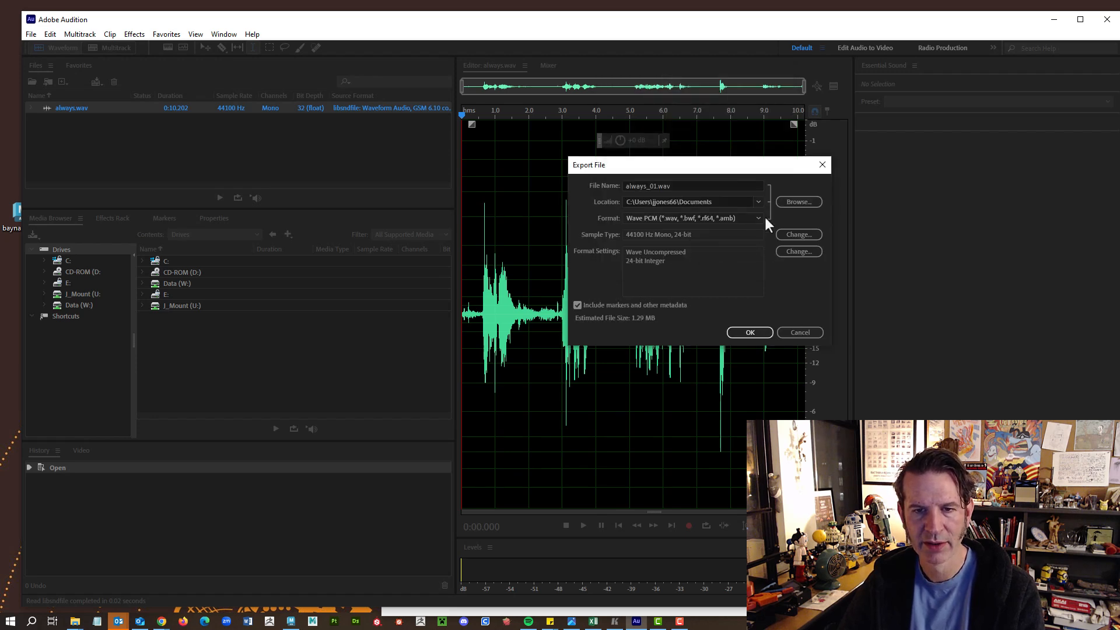
{"action": "triple_click", "coordinate": [660, 187]}
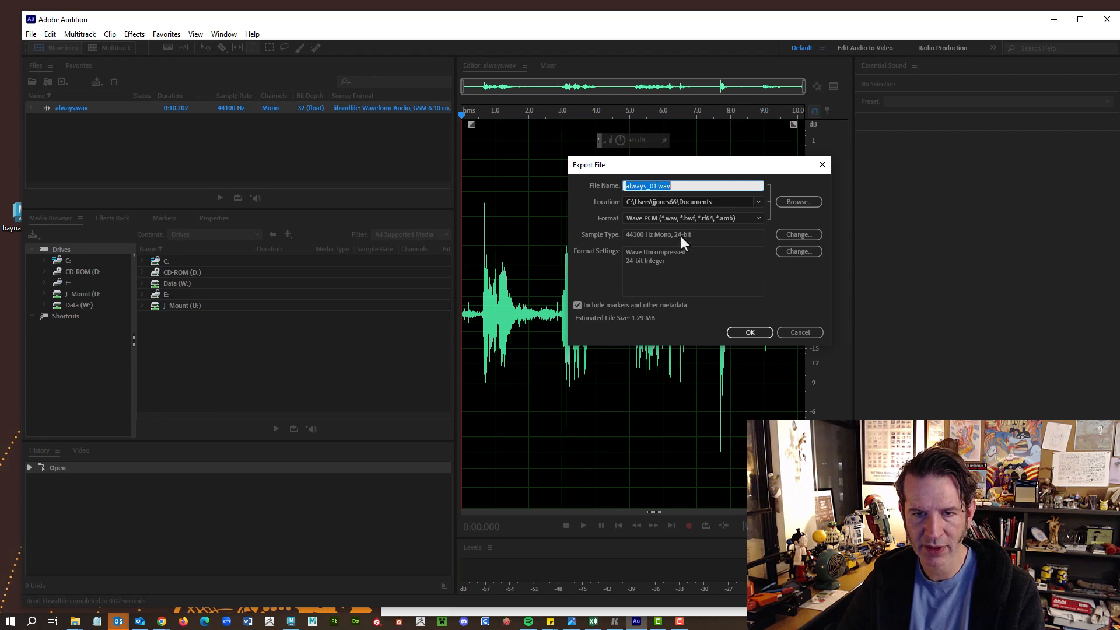
{"action": "left_click", "coordinate": [657, 186]}
{"action": "key", "text": "BackSpace"}
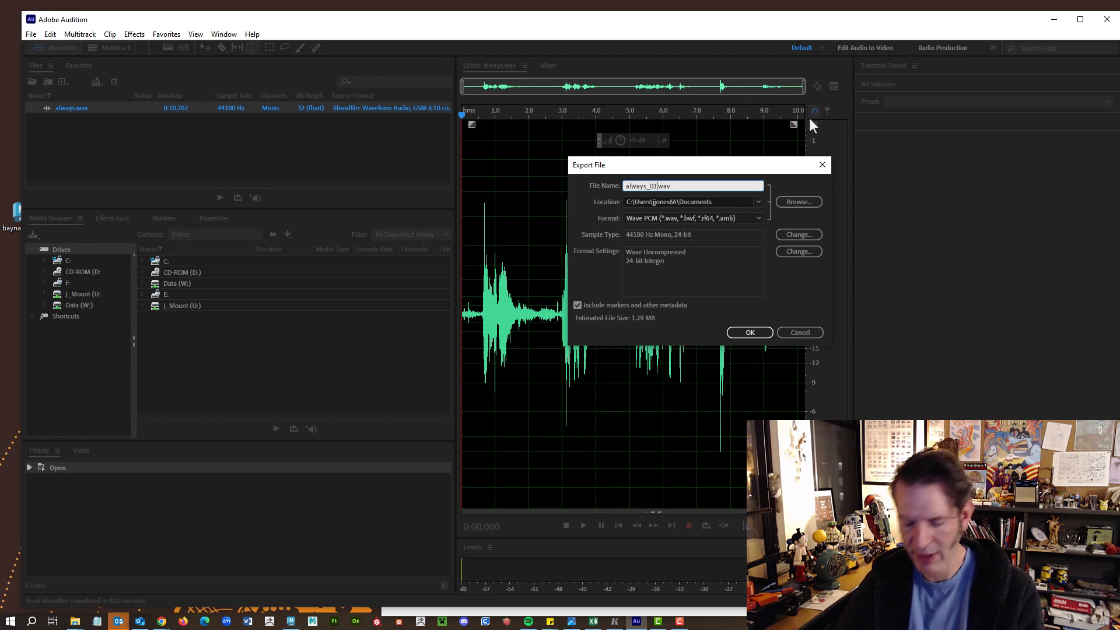
{"action": "key", "text": "BackSpace"}
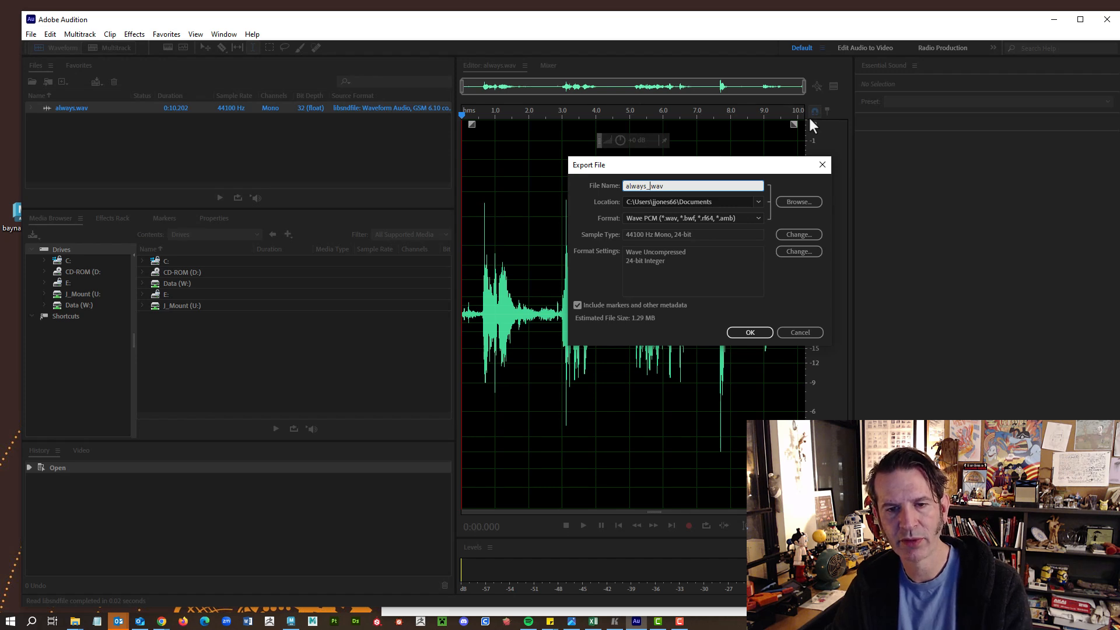
{"action": "type", "text": "44.1"}
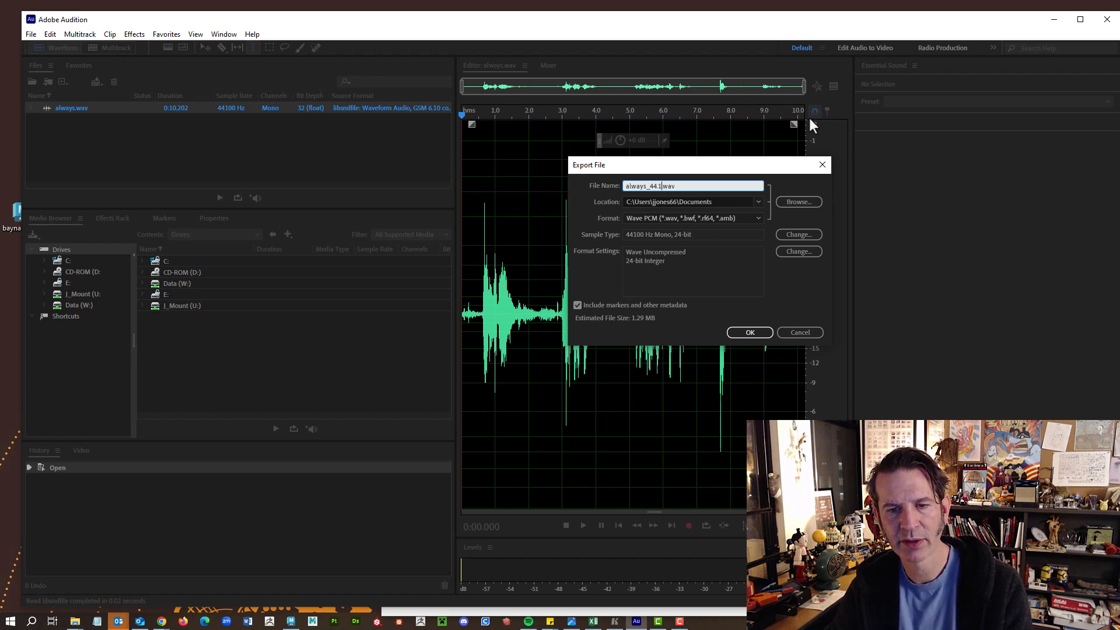
{"action": "type", "text": "kh"}
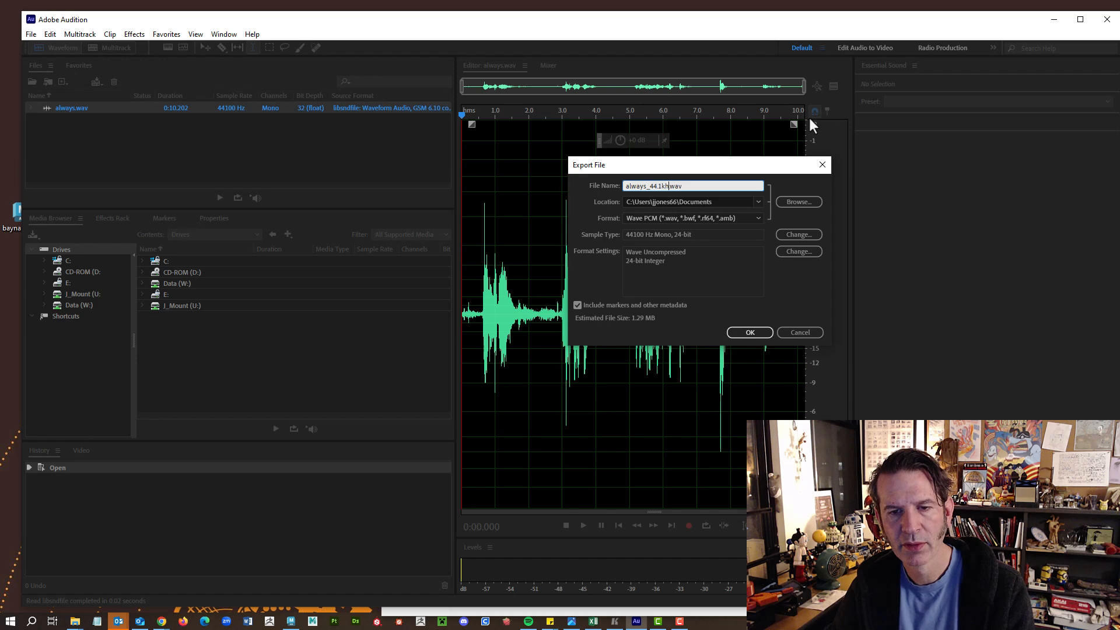
{"action": "type", "text": "z_"}
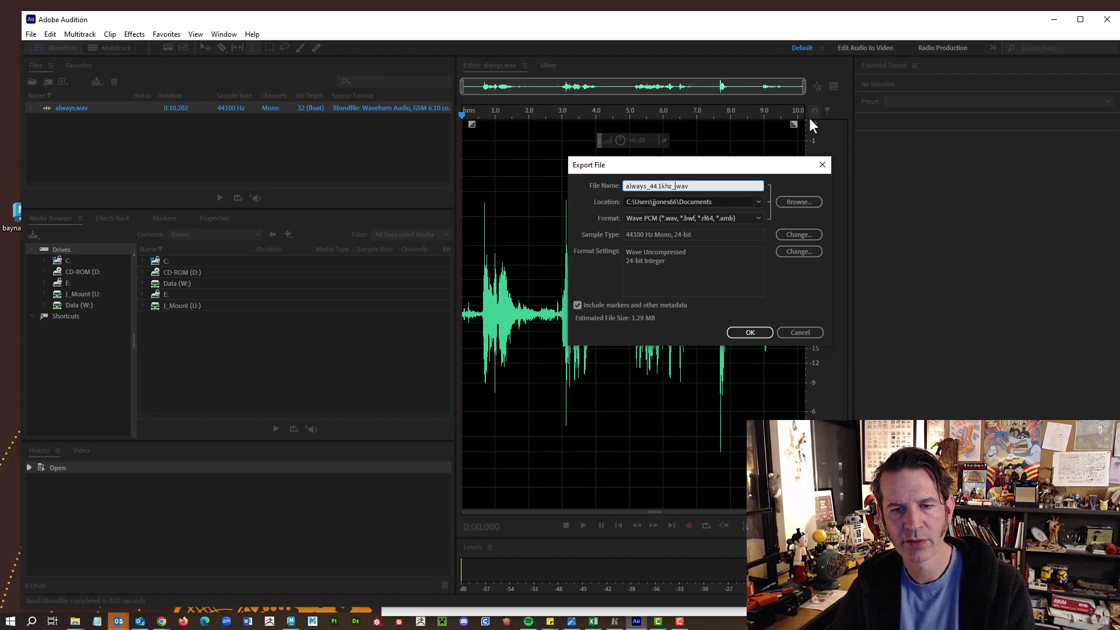
{"action": "type", "text": "24bit"}
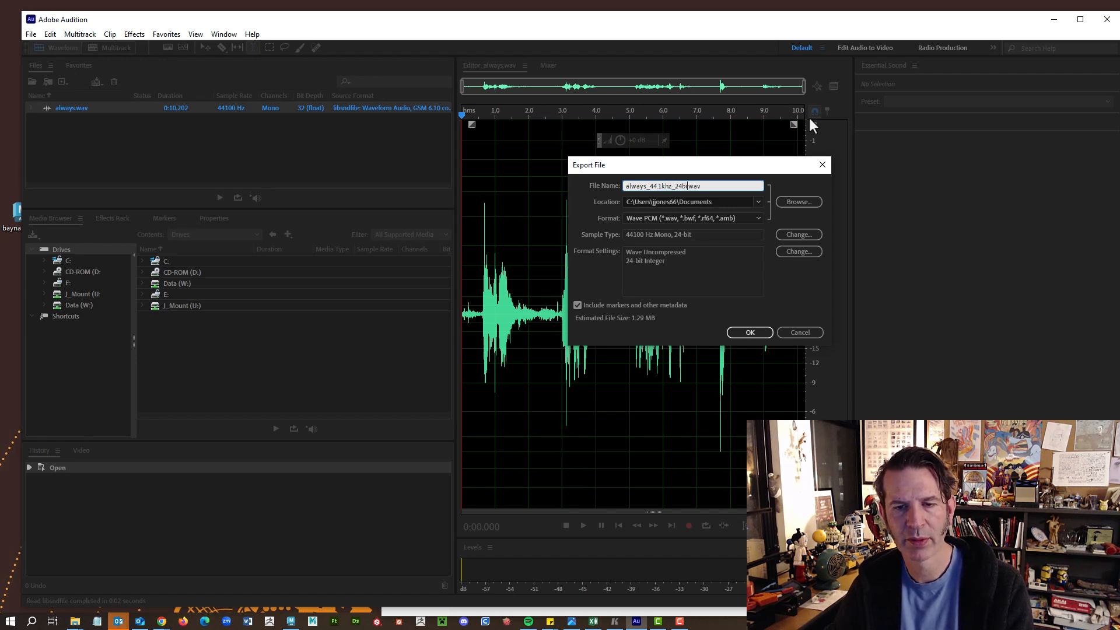
{"action": "type", "text": "_vs02"}
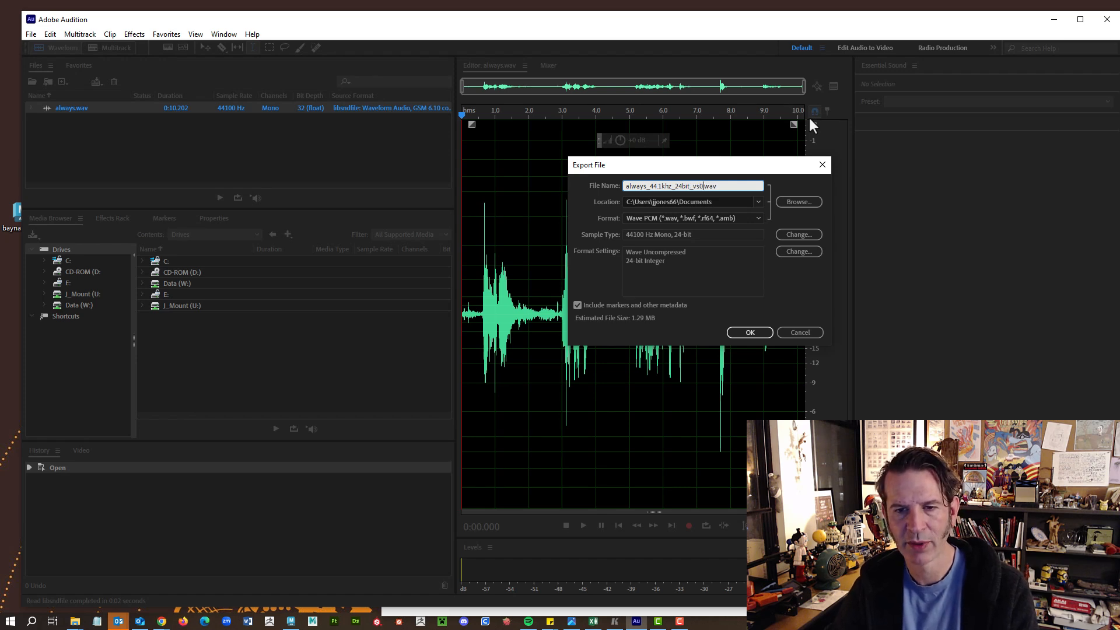
{"action": "key", "text": "Tab"}
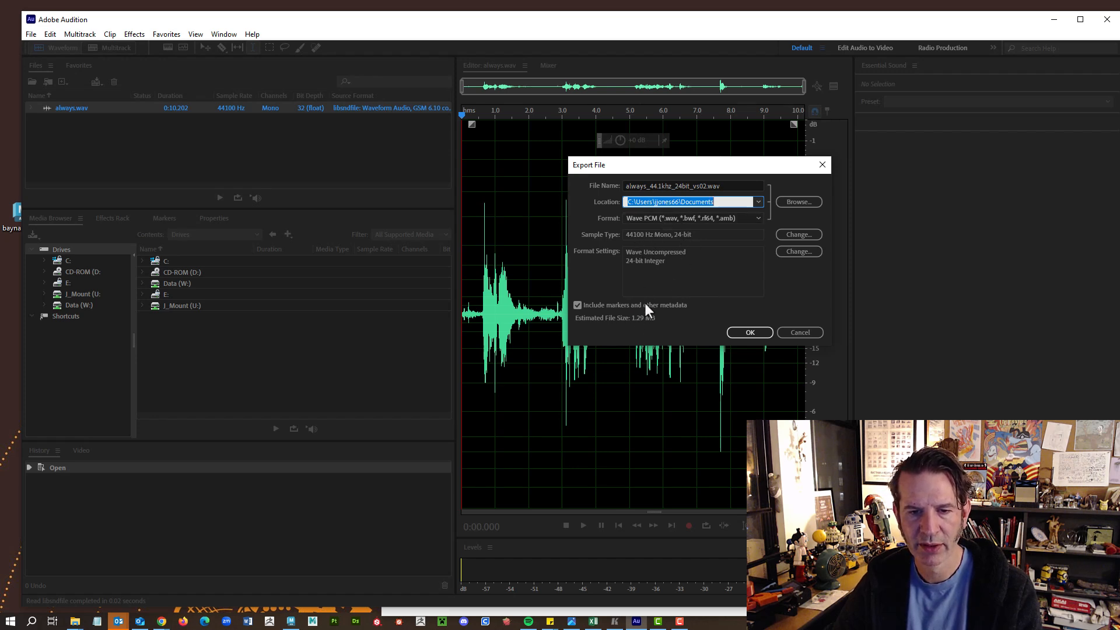
{"action": "left_click", "coordinate": [580, 309]}
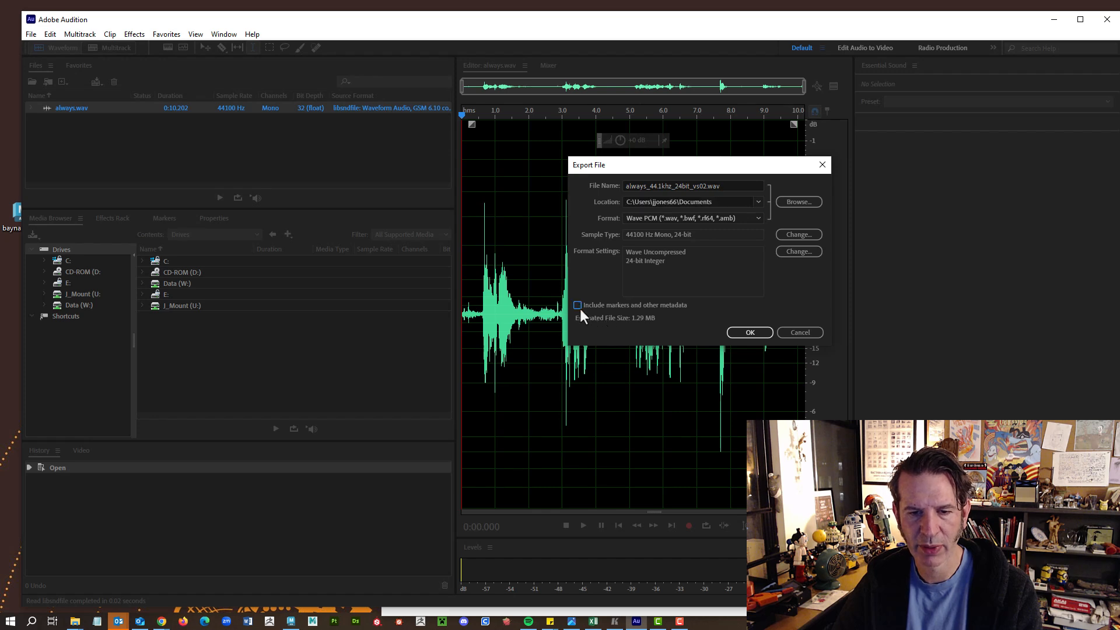
Export the WAV, minimize Audition, and bring Maya and the sound clips folder forward.
{"action": "left_click", "coordinate": [750, 333]}
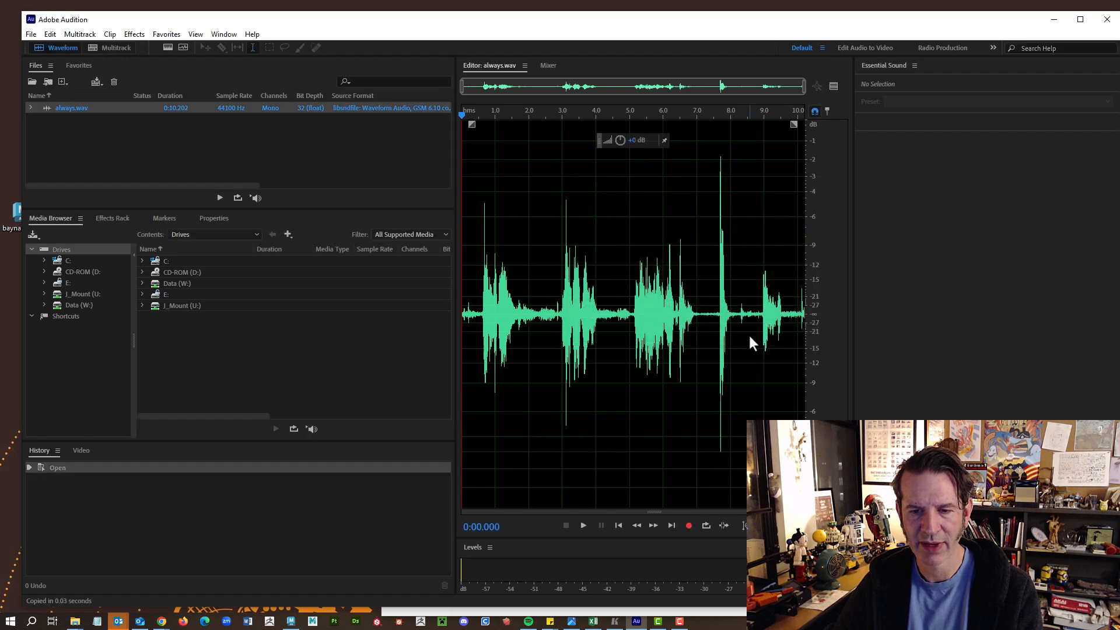
{"action": "left_click", "coordinate": [1043, 21]}
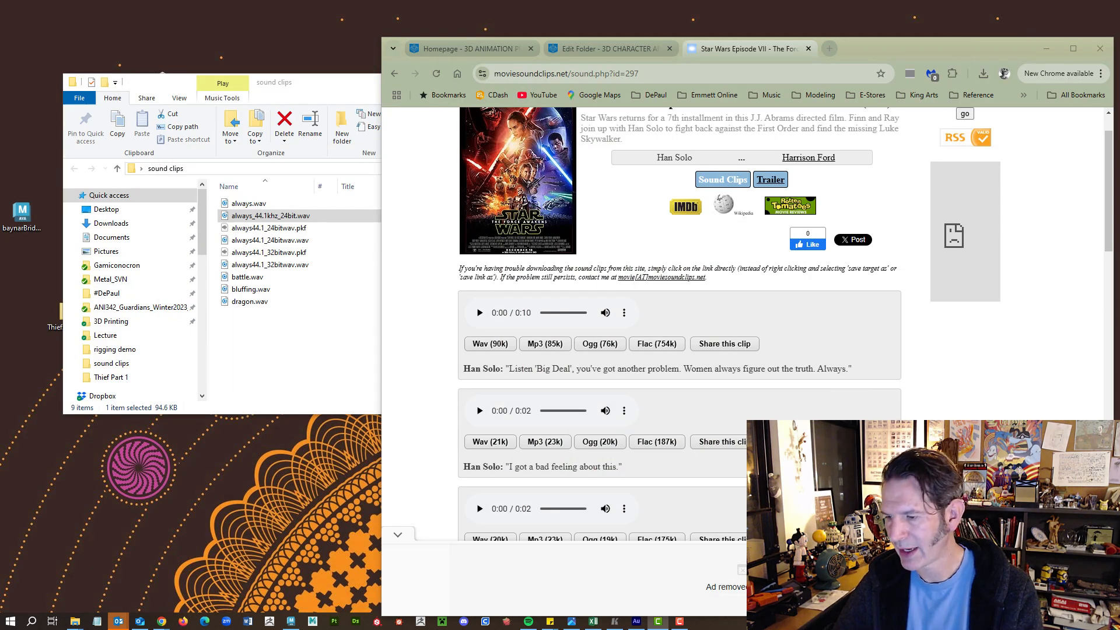
{"action": "key", "text": "alt+Tab"}
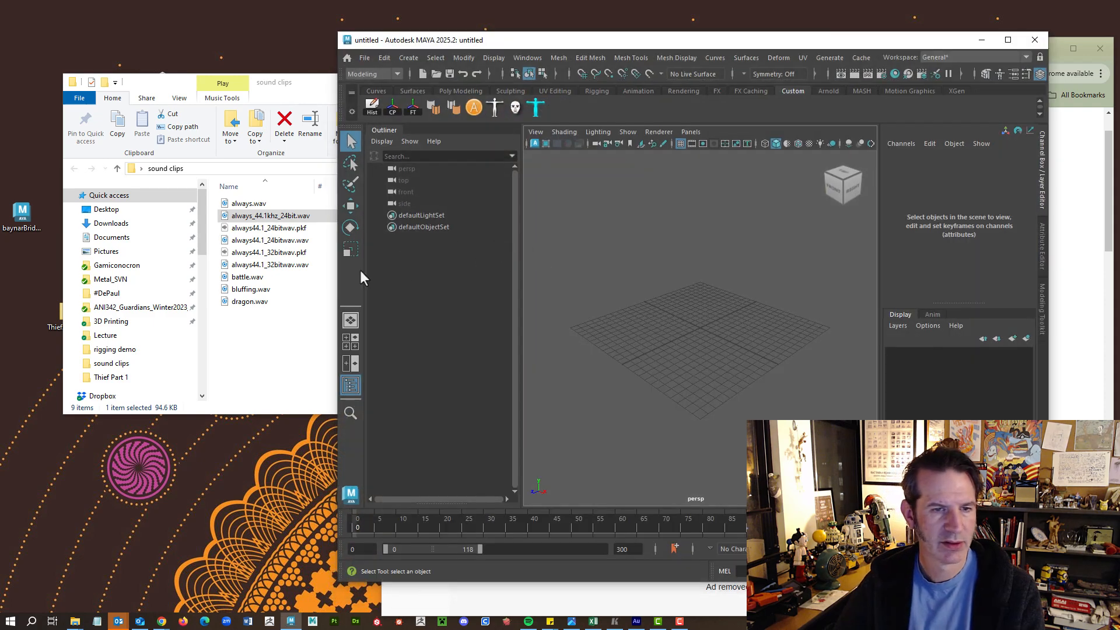
{"action": "left_click", "coordinate": [270, 323]}
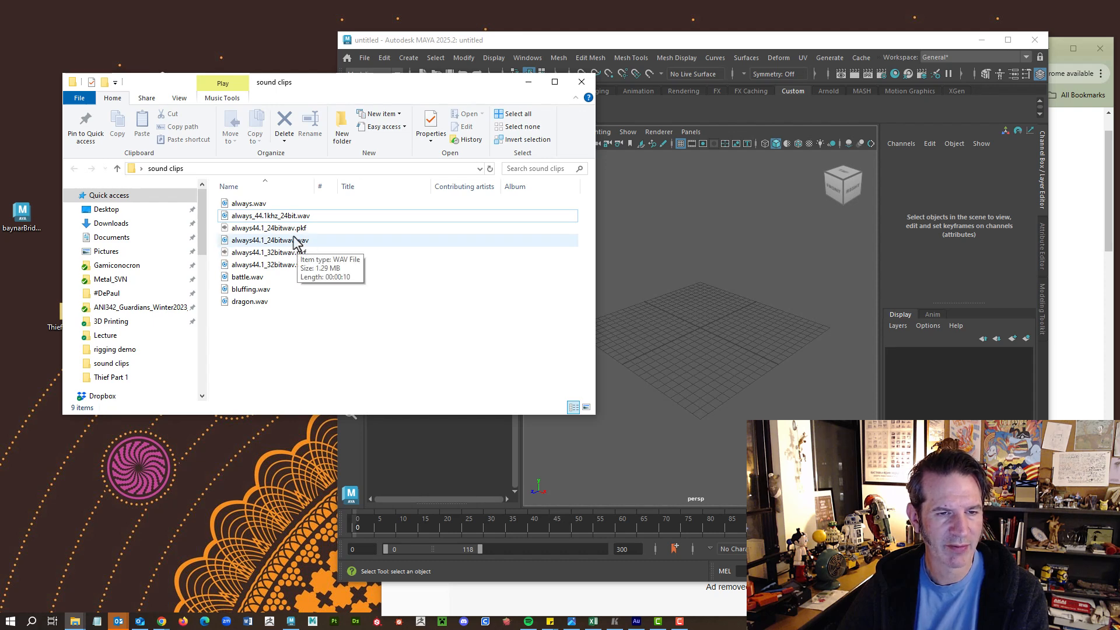
Refresh the folder, widen the Name column, and drag always_44.1khz_24bit_vs2.wav onto Maya's time slider.
{"action": "right_click", "coordinate": [281, 315]}
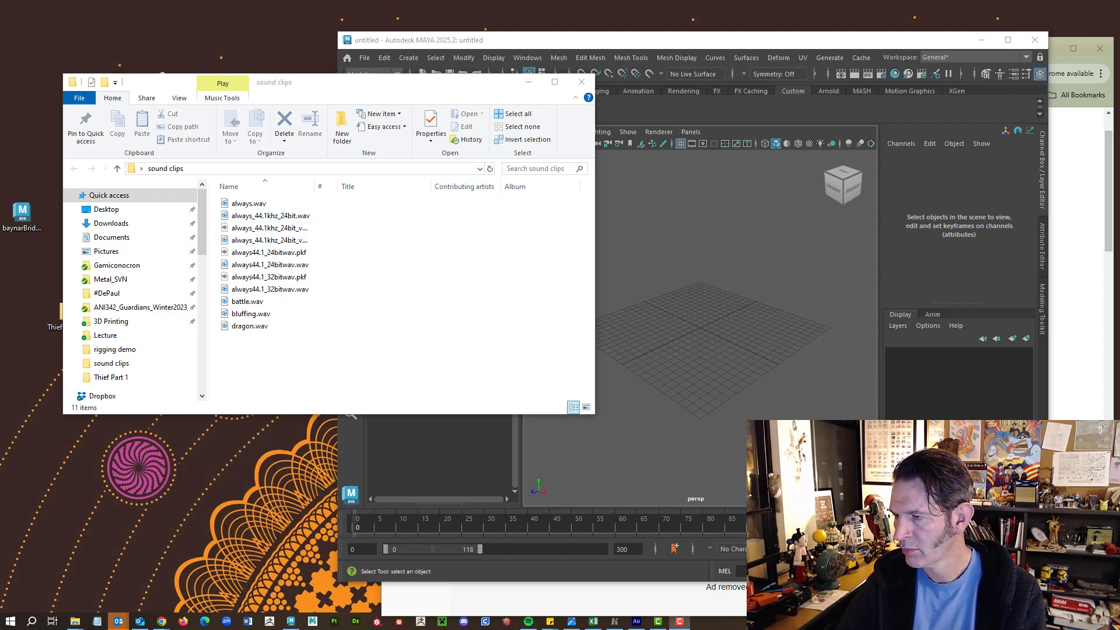
{"action": "double_click", "coordinate": [316, 186]}
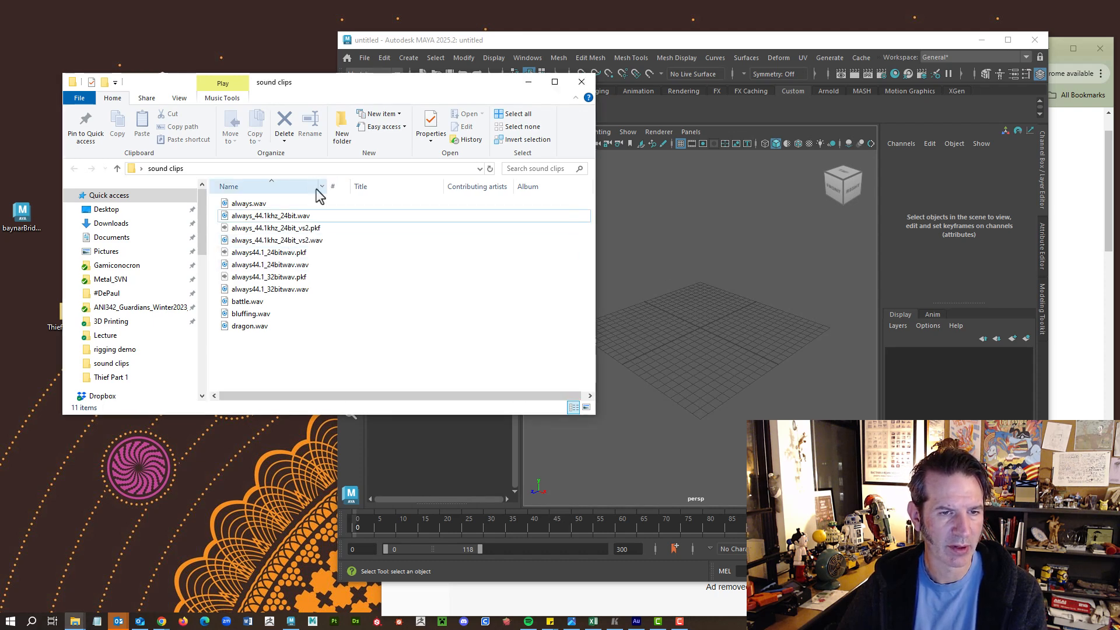
{"action": "left_click", "coordinate": [314, 240]}
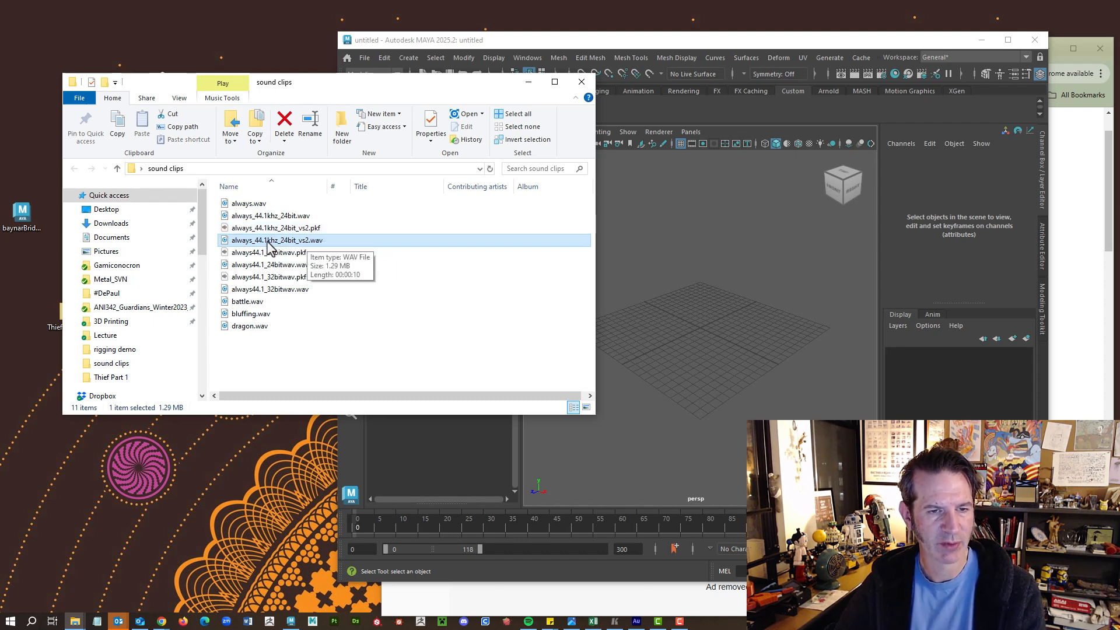
{"action": "left_click_drag", "start_coordinate": [270, 245], "coordinate": [467, 523]}
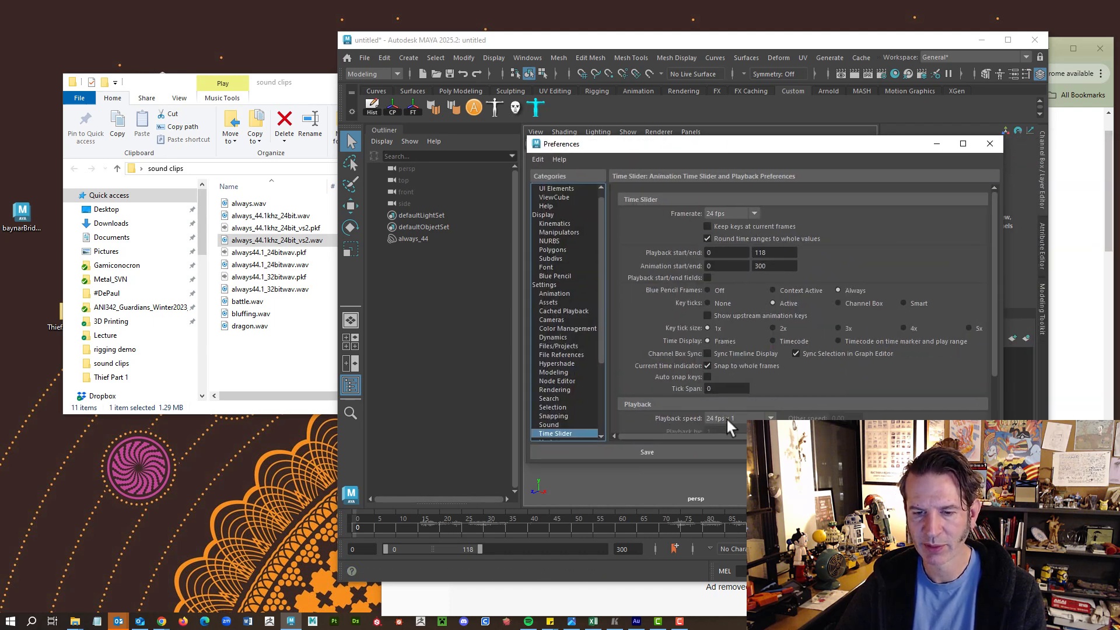
Close the Time Slider preferences after reviewing the playback speed.
{"action": "left_click", "coordinate": [982, 148]}
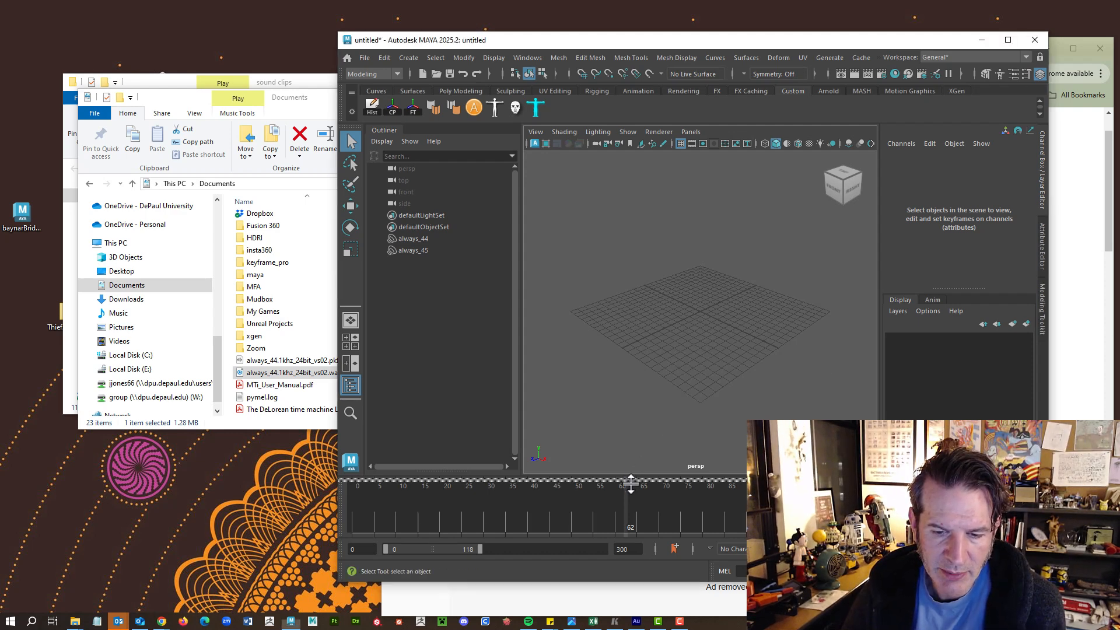
Add the vs02 WAV to the time slider, play it from the start, then enlarge the slider.
{"action": "left_click_drag", "start_coordinate": [631, 483], "coordinate": [631, 511]}
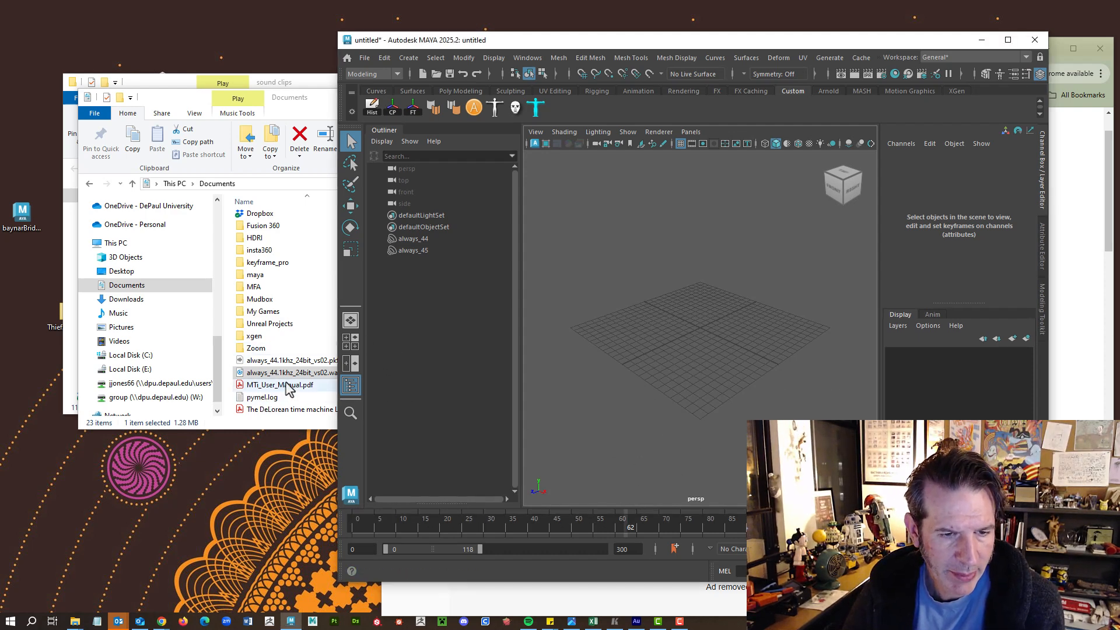
{"action": "left_click_drag", "start_coordinate": [291, 373], "coordinate": [494, 536]}
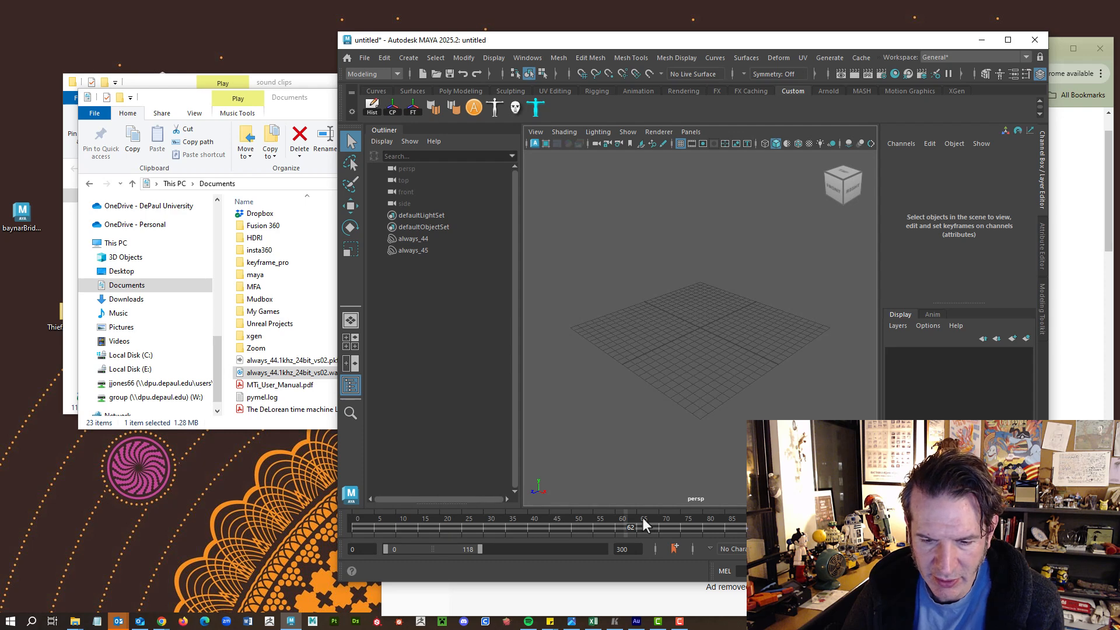
{"action": "left_click", "coordinate": [354, 528]}
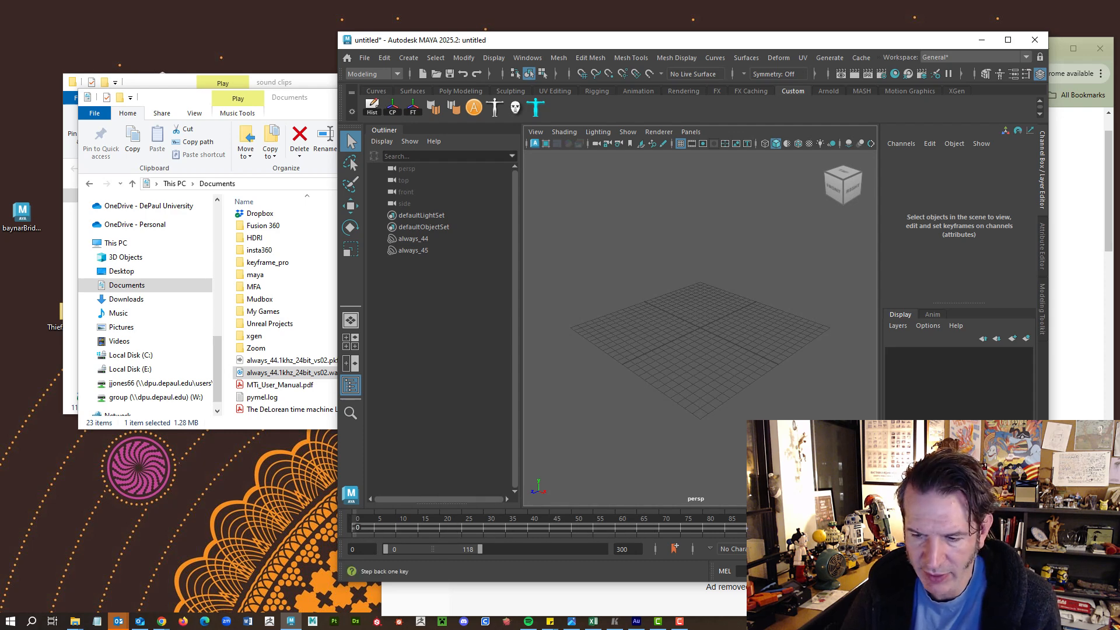
{"action": "left_click", "coordinate": [994, 523]}
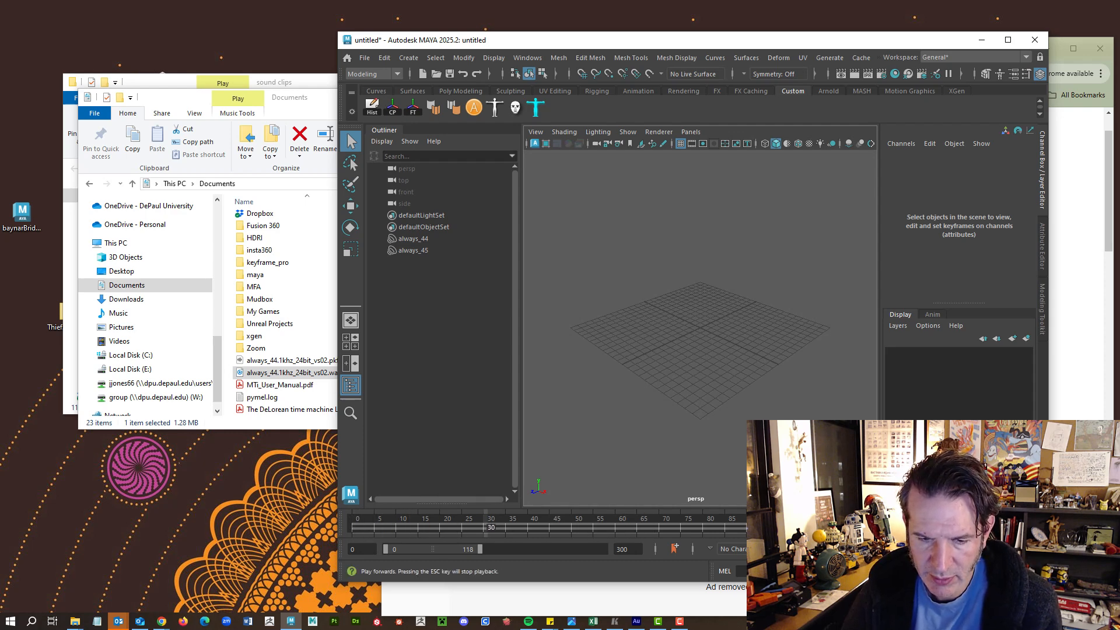
{"action": "key", "text": "Escape"}
{"action": "left_click_drag", "start_coordinate": [655, 508], "coordinate": [662, 463]}
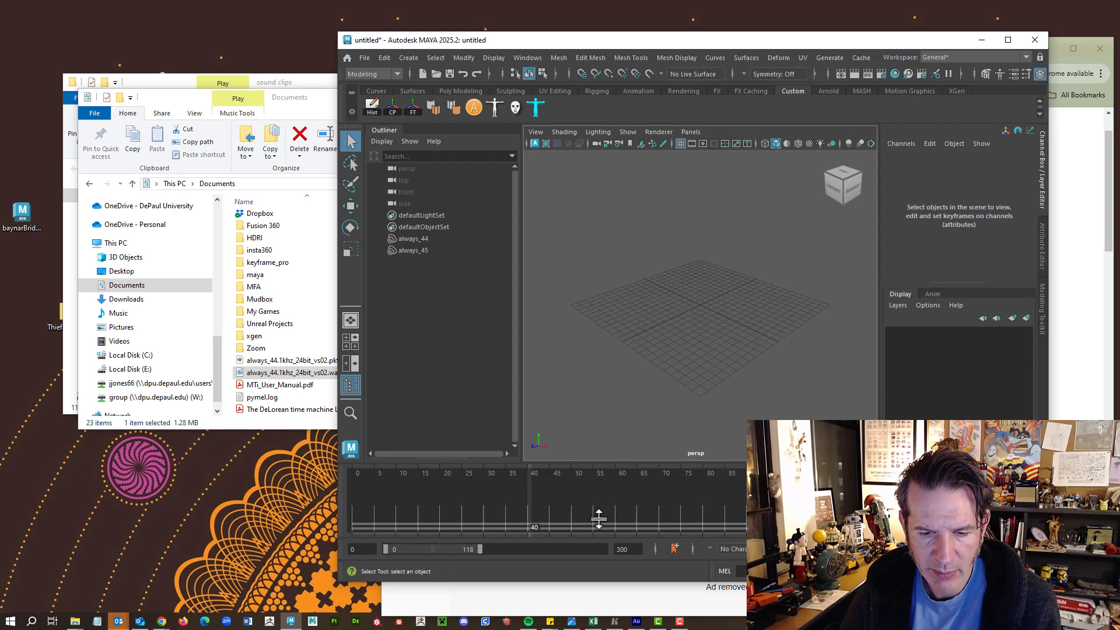
Display the always_45 sound's waveform on the time slider via its Audio menu.
{"action": "right_click", "coordinate": [578, 465]}
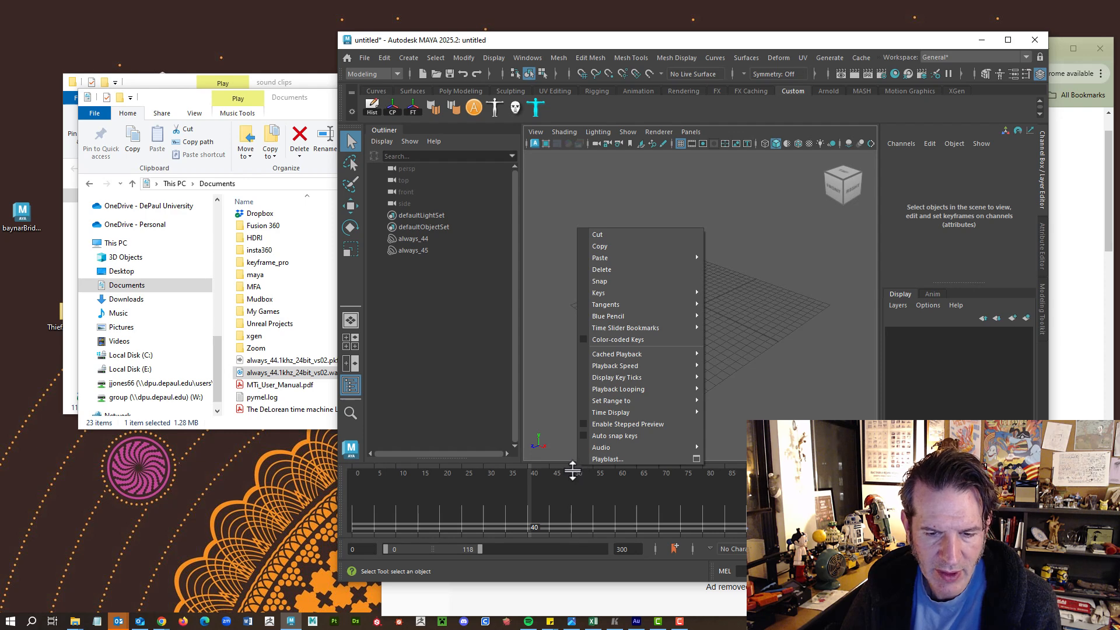
{"action": "right_click", "coordinate": [576, 502]}
{"action": "mouse_move", "coordinate": [593, 486]}
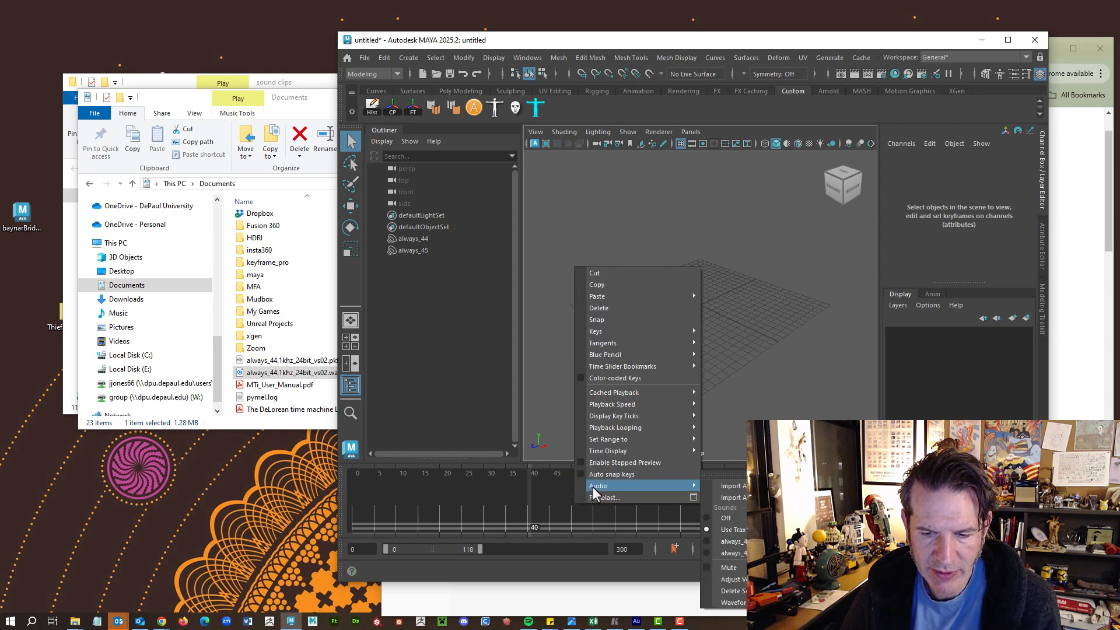
{"action": "left_click", "coordinate": [730, 552]}
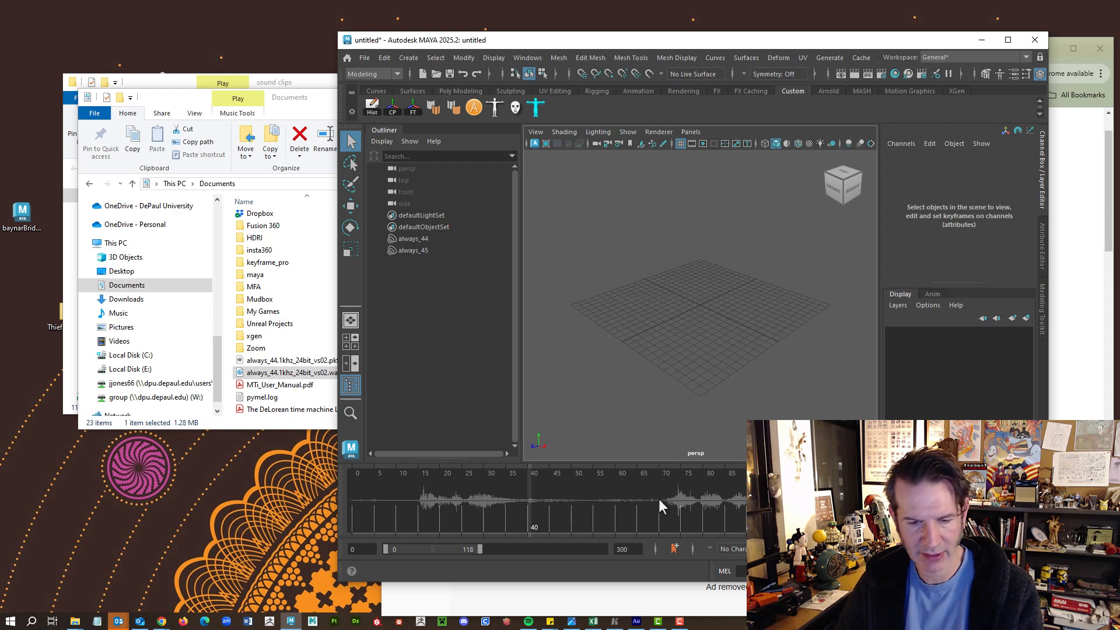
Render a quick playblast preview, then drag the time slider back to a compact height.
{"action": "right_click", "coordinate": [604, 465]}
{"action": "left_click", "coordinate": [607, 452]}
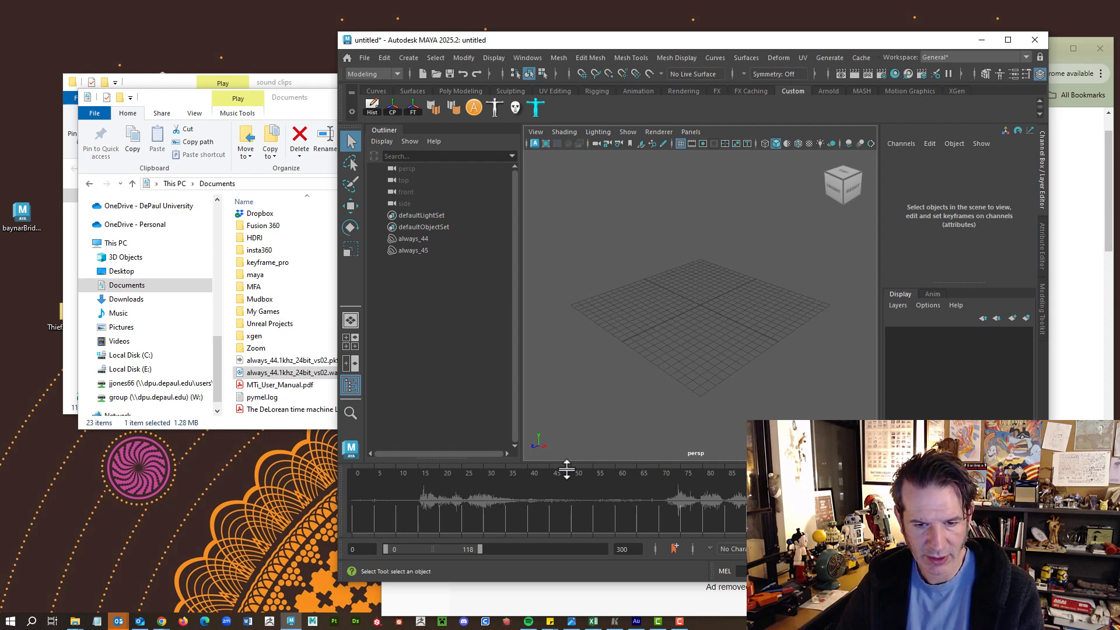
{"action": "left_click_drag", "start_coordinate": [569, 463], "coordinate": [579, 496]}
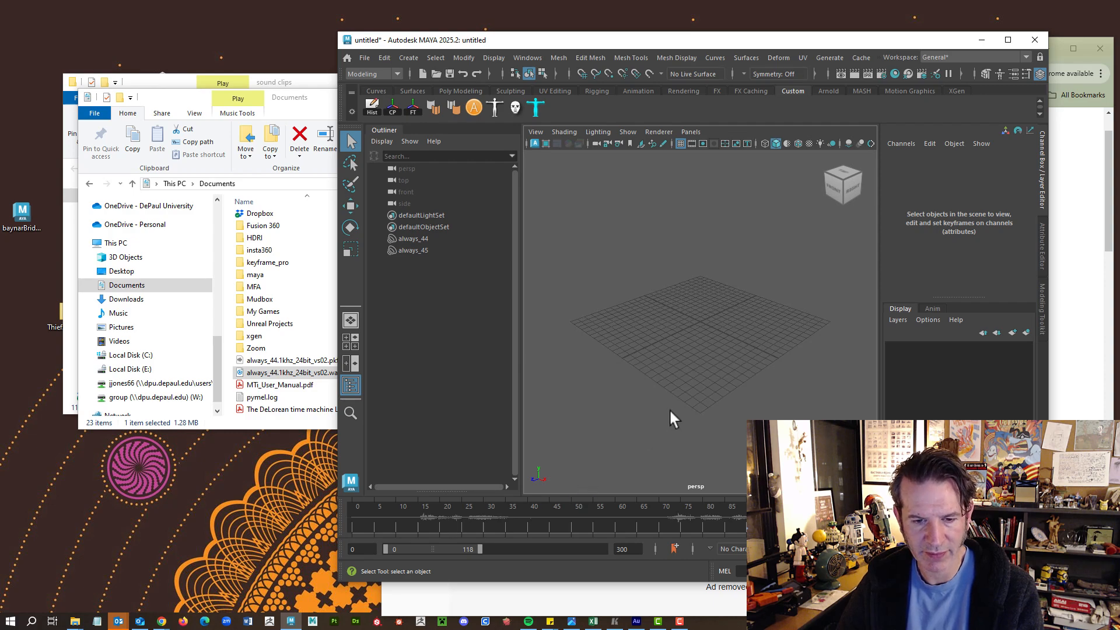